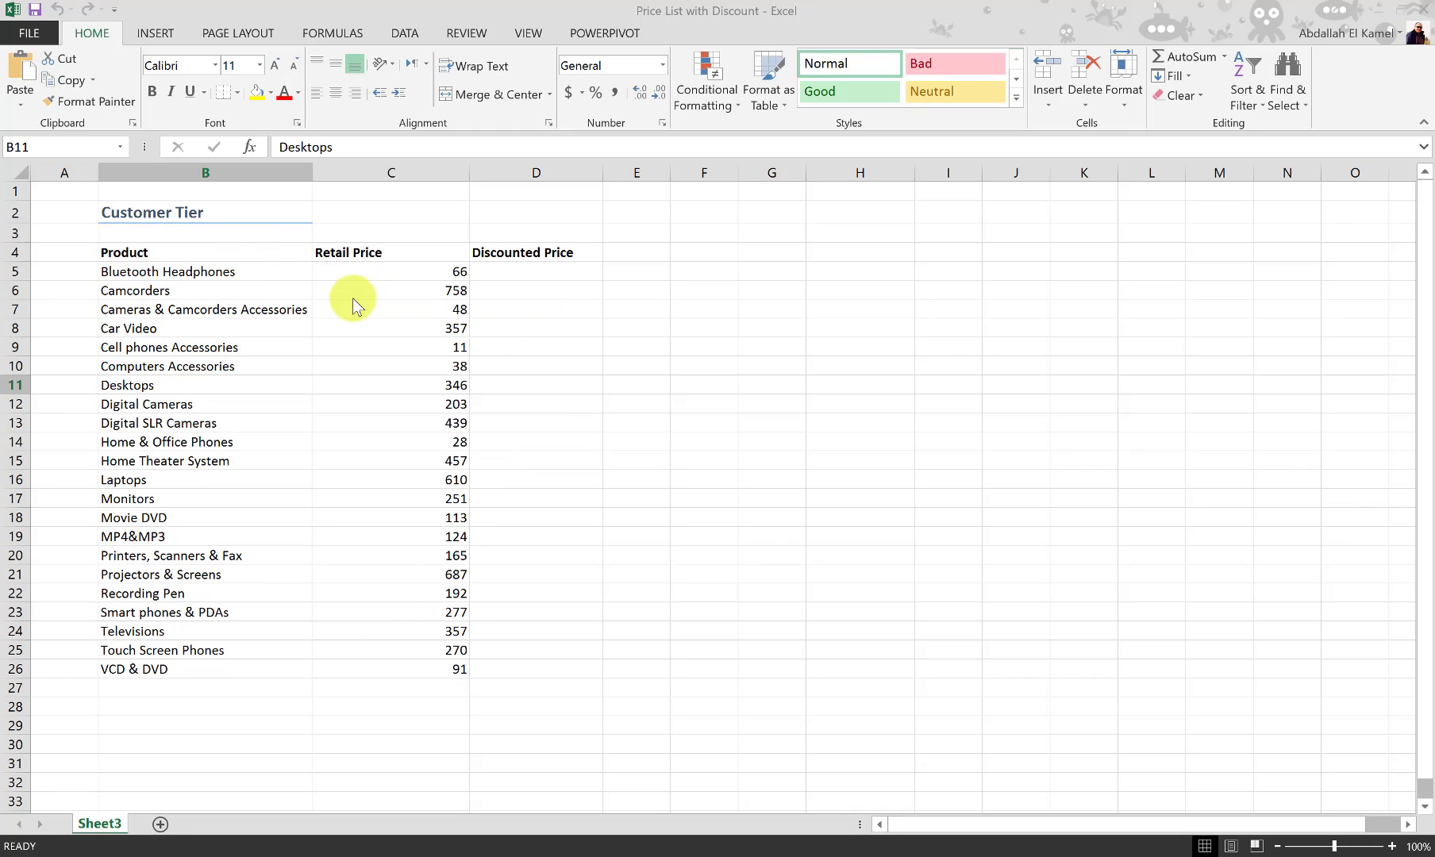
- Enter Customer in H4, then Whole Sale, Distributors and Loyal Customers in H5:H7
{"action": "left_click", "coordinate": [391, 212]}
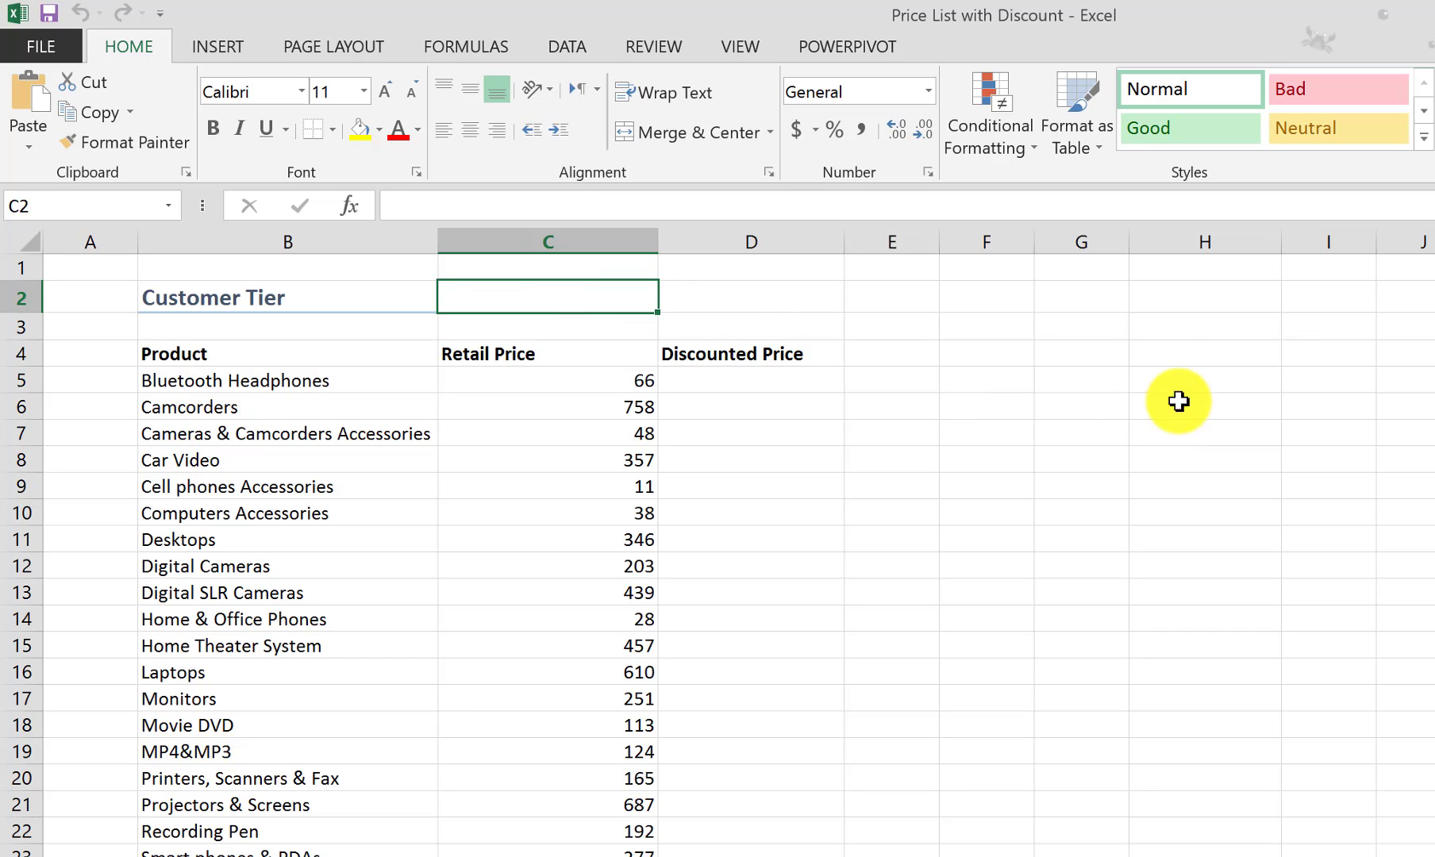
{"action": "left_click", "coordinate": [1216, 357]}
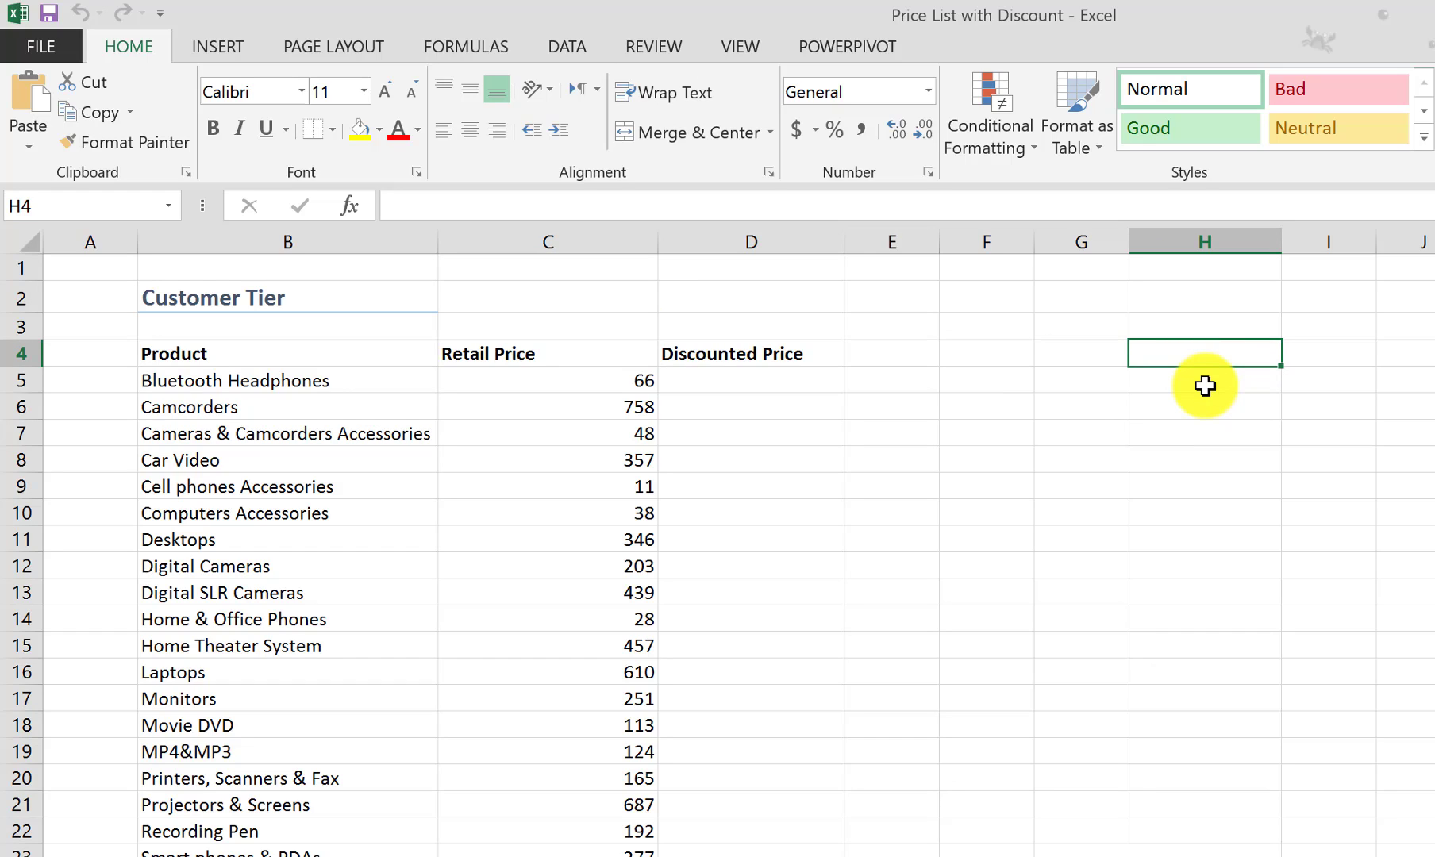
{"action": "type", "text": "Cu"}
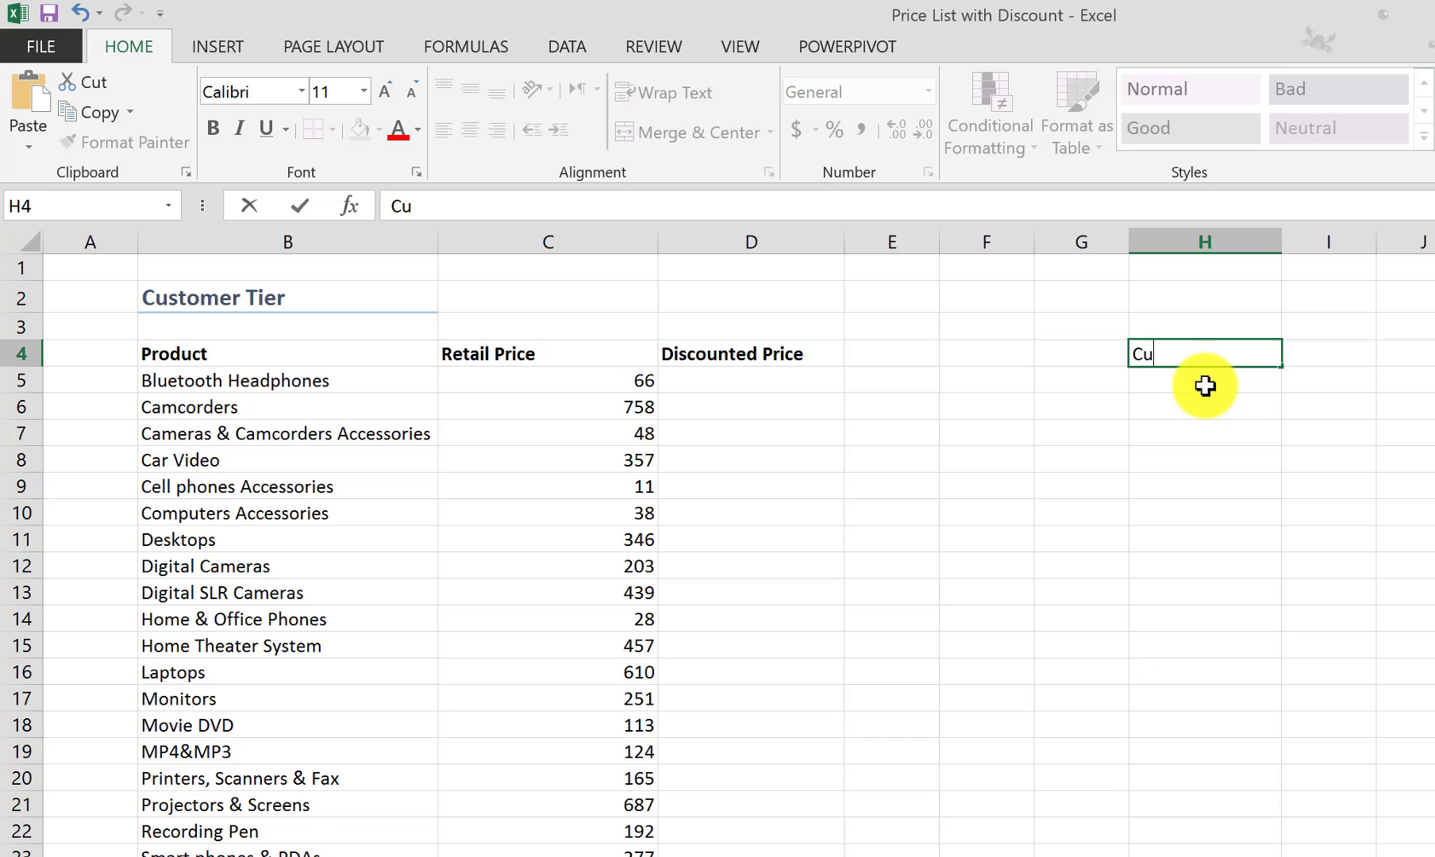
{"action": "type", "text": "stomer"}
{"action": "key", "text": "Return"}
{"action": "type", "text": "Whole Sale"}
{"action": "key", "text": "Return"}
{"action": "type", "text": "Distributors"}
{"action": "key", "text": "Return"}
{"action": "type", "text": "Loyal"}
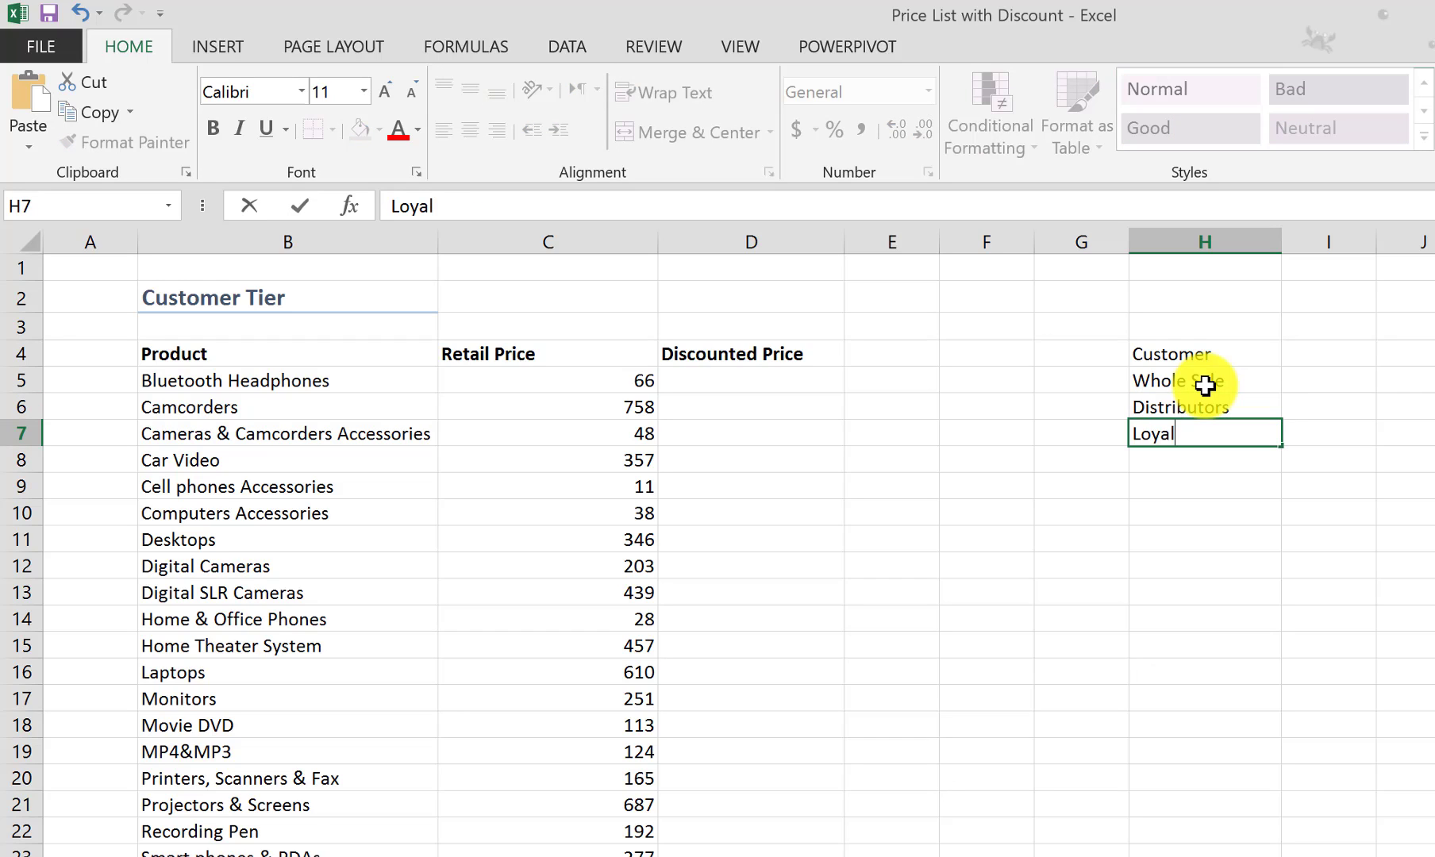
{"action": "type", "text": " Customers"}
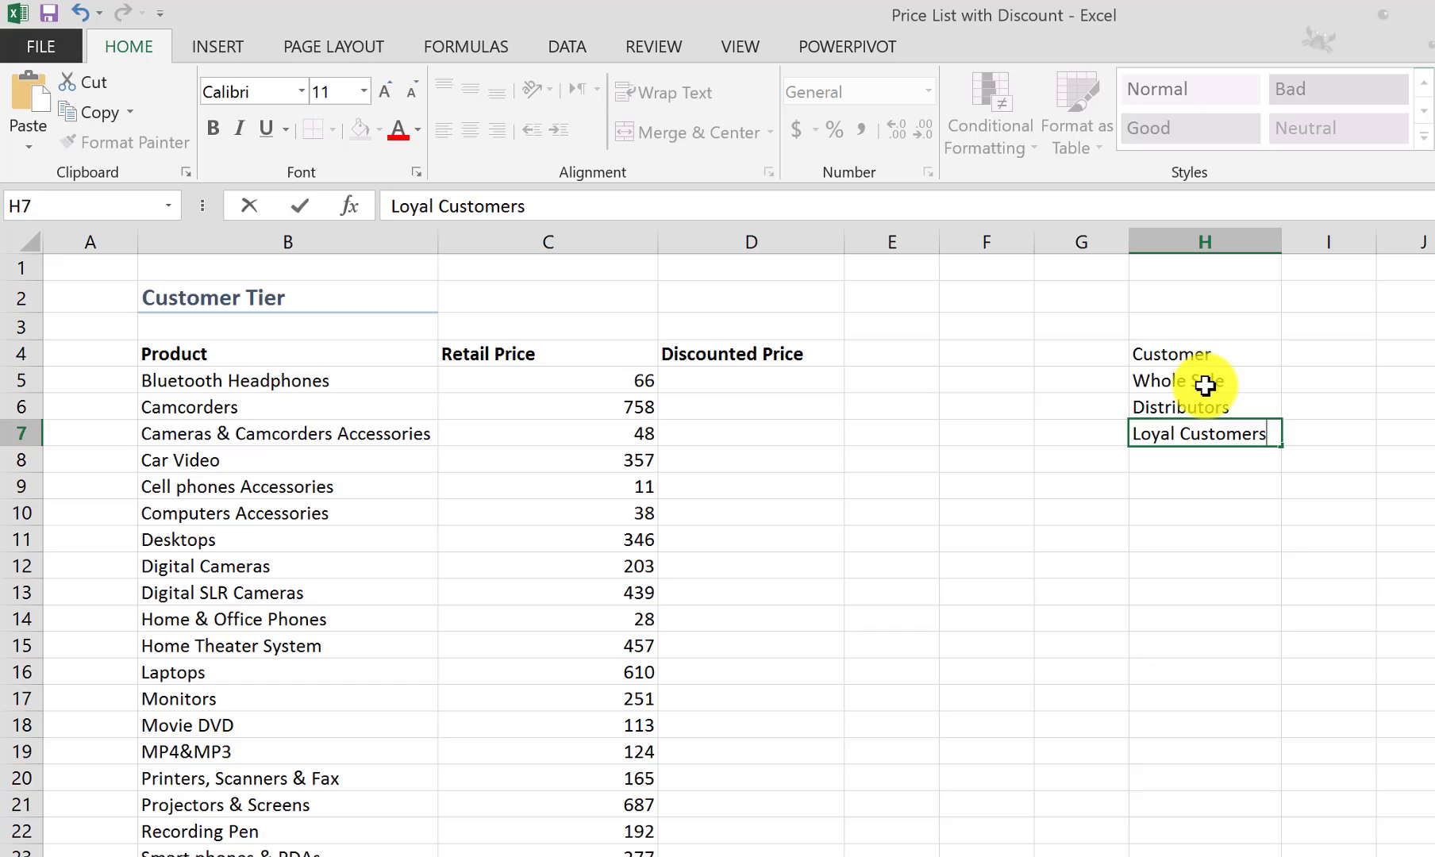
{"action": "key", "text": "Return"}
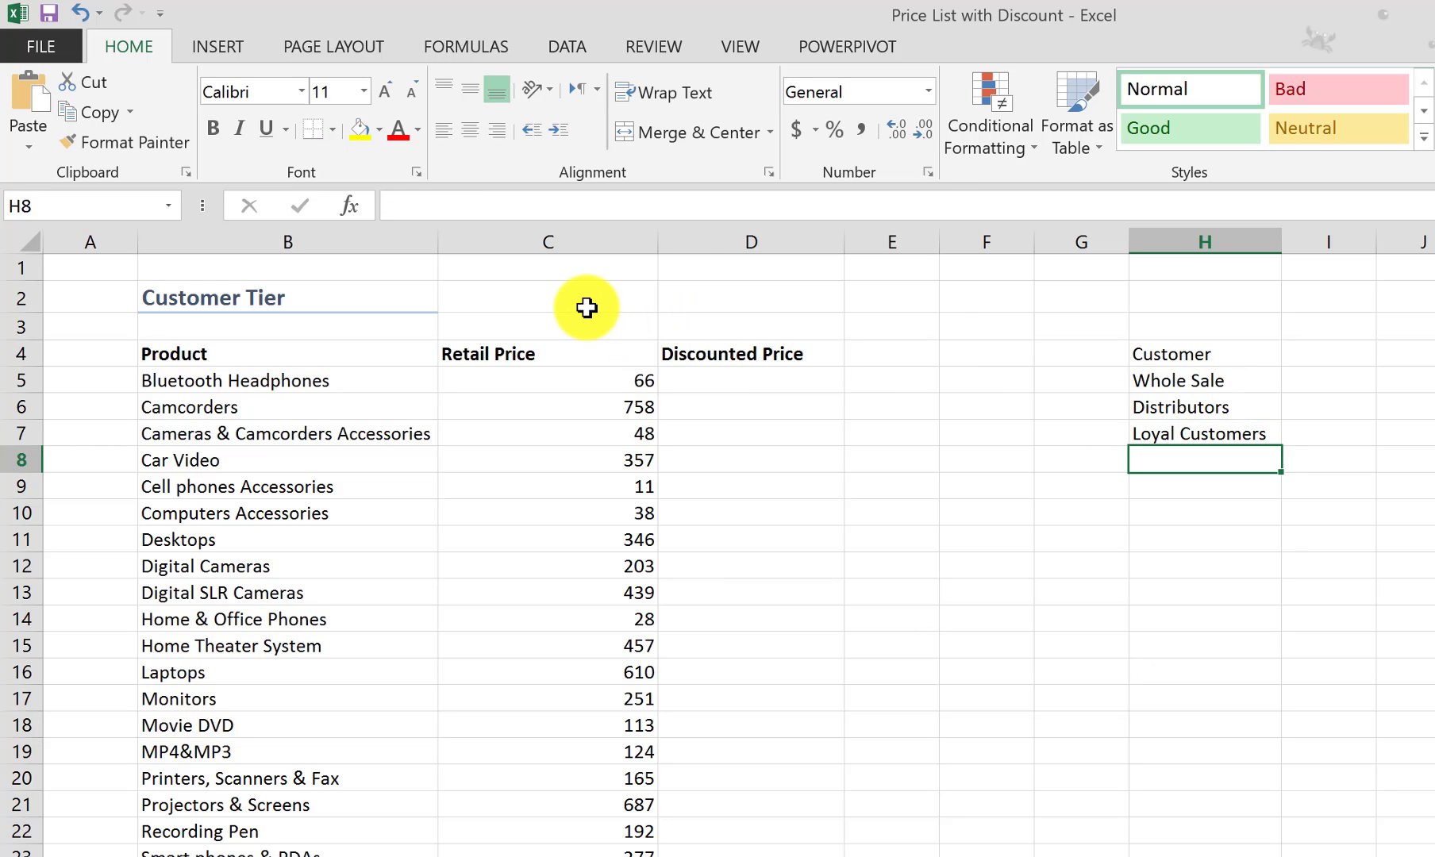
- Give C2 a List data validation with source $H$5:$H$7
{"action": "left_click", "coordinate": [585, 302]}
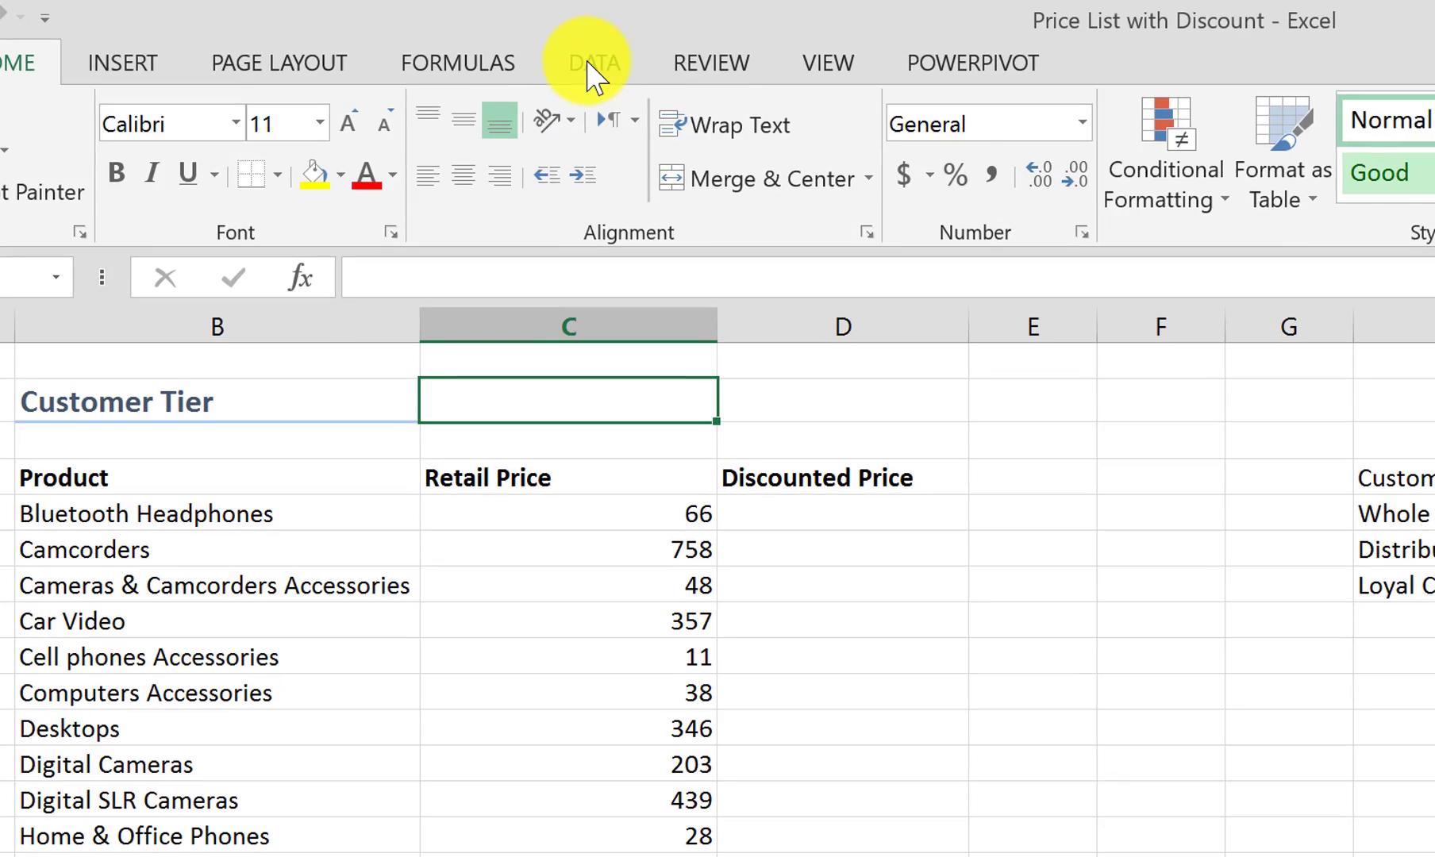
{"action": "left_click", "coordinate": [585, 62]}
{"action": "left_click", "coordinate": [1222, 131]}
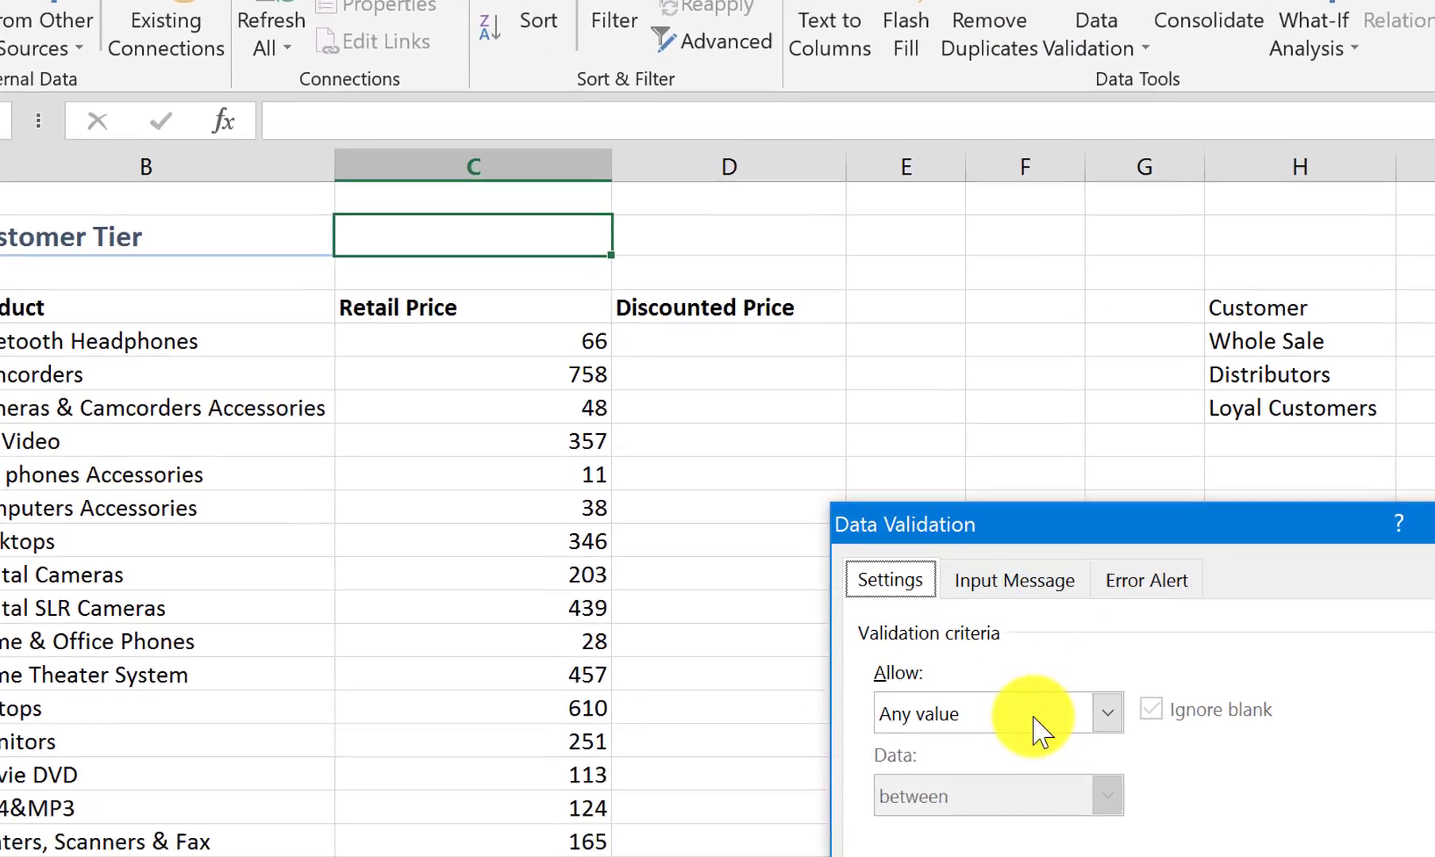
{"action": "left_click", "coordinate": [1025, 724]}
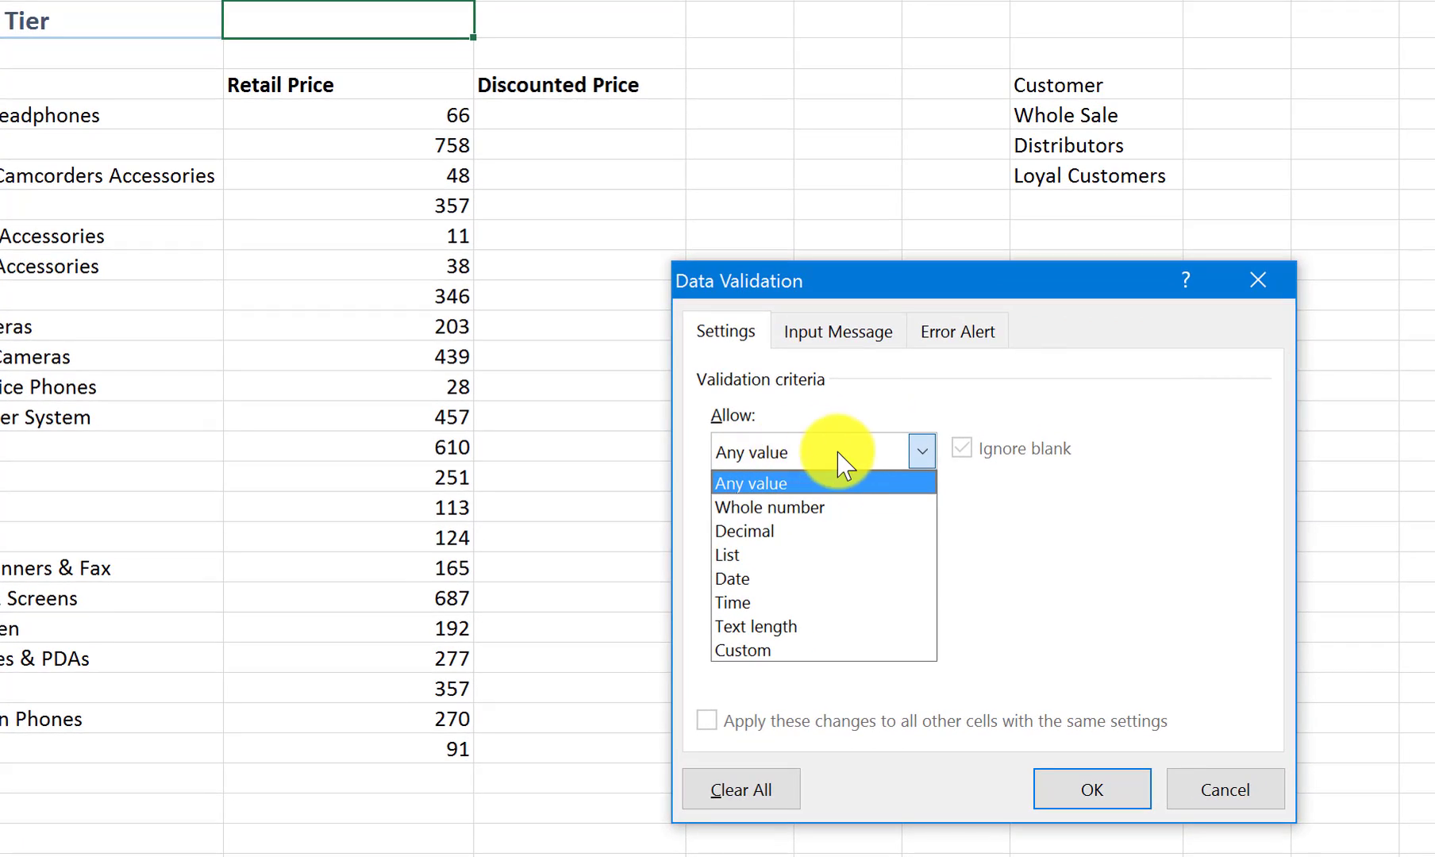
{"action": "left_click", "coordinate": [786, 555]}
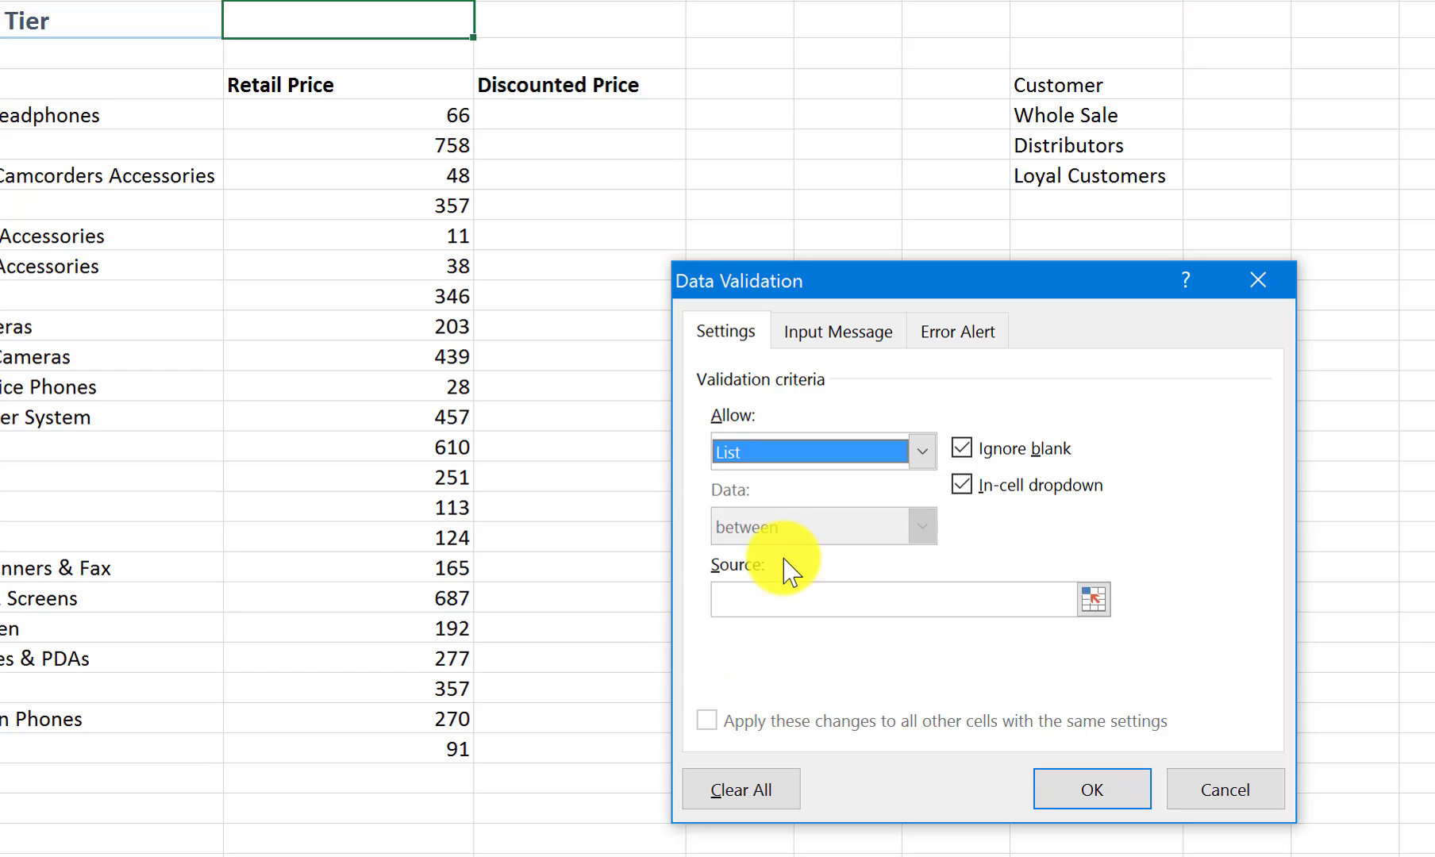
{"action": "left_click", "coordinate": [1043, 601]}
{"action": "left_click", "coordinate": [1099, 607]}
{"action": "left_click_drag", "start_coordinate": [1108, 125], "coordinate": [1103, 177]}
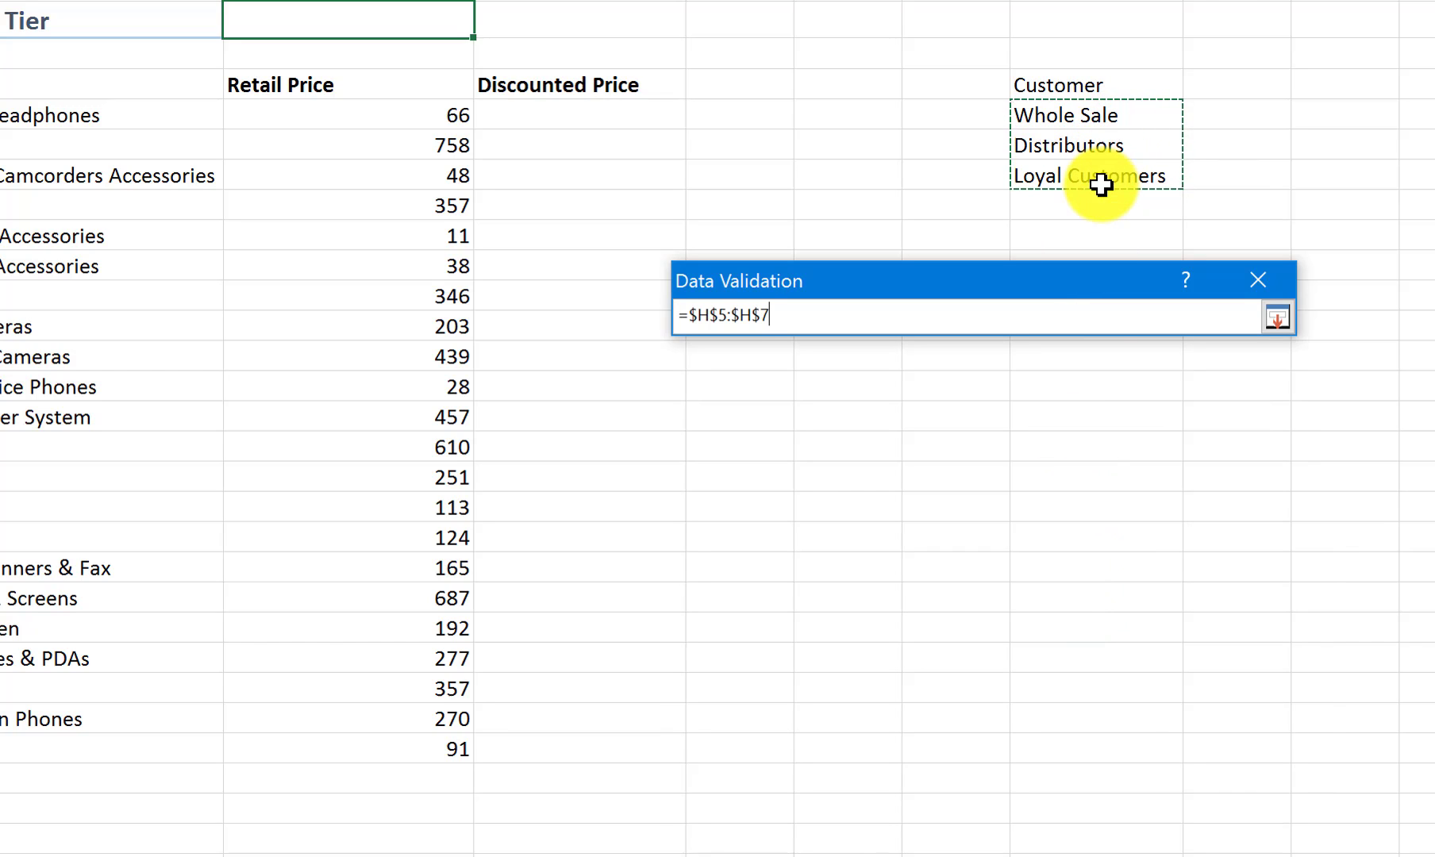
{"action": "left_click", "coordinate": [1276, 320]}
{"action": "left_click", "coordinate": [1072, 788]}
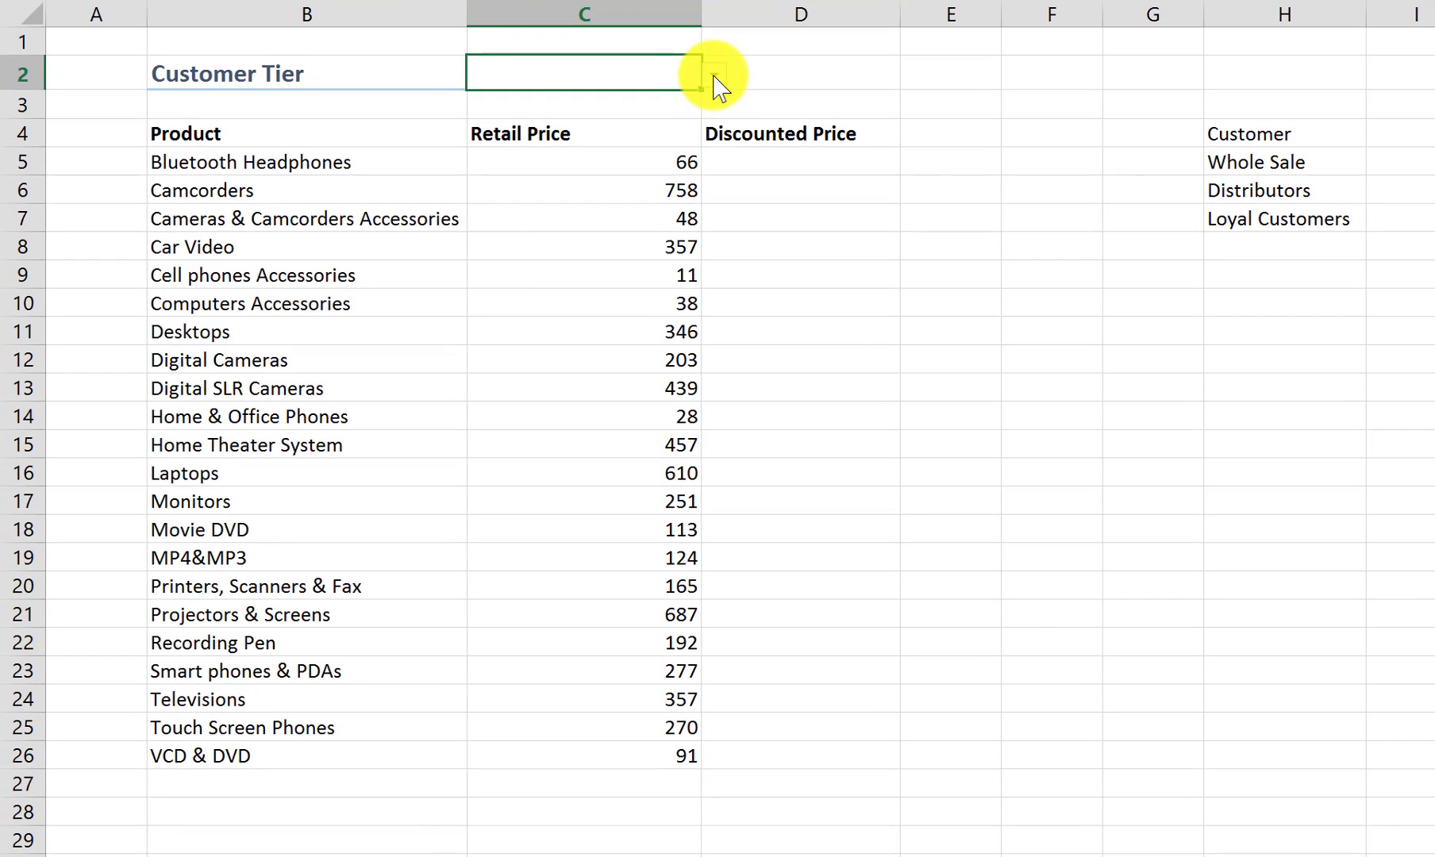
- Pick Whole Sale from C2's customer tier drop-down
{"action": "left_click", "coordinate": [714, 76]}
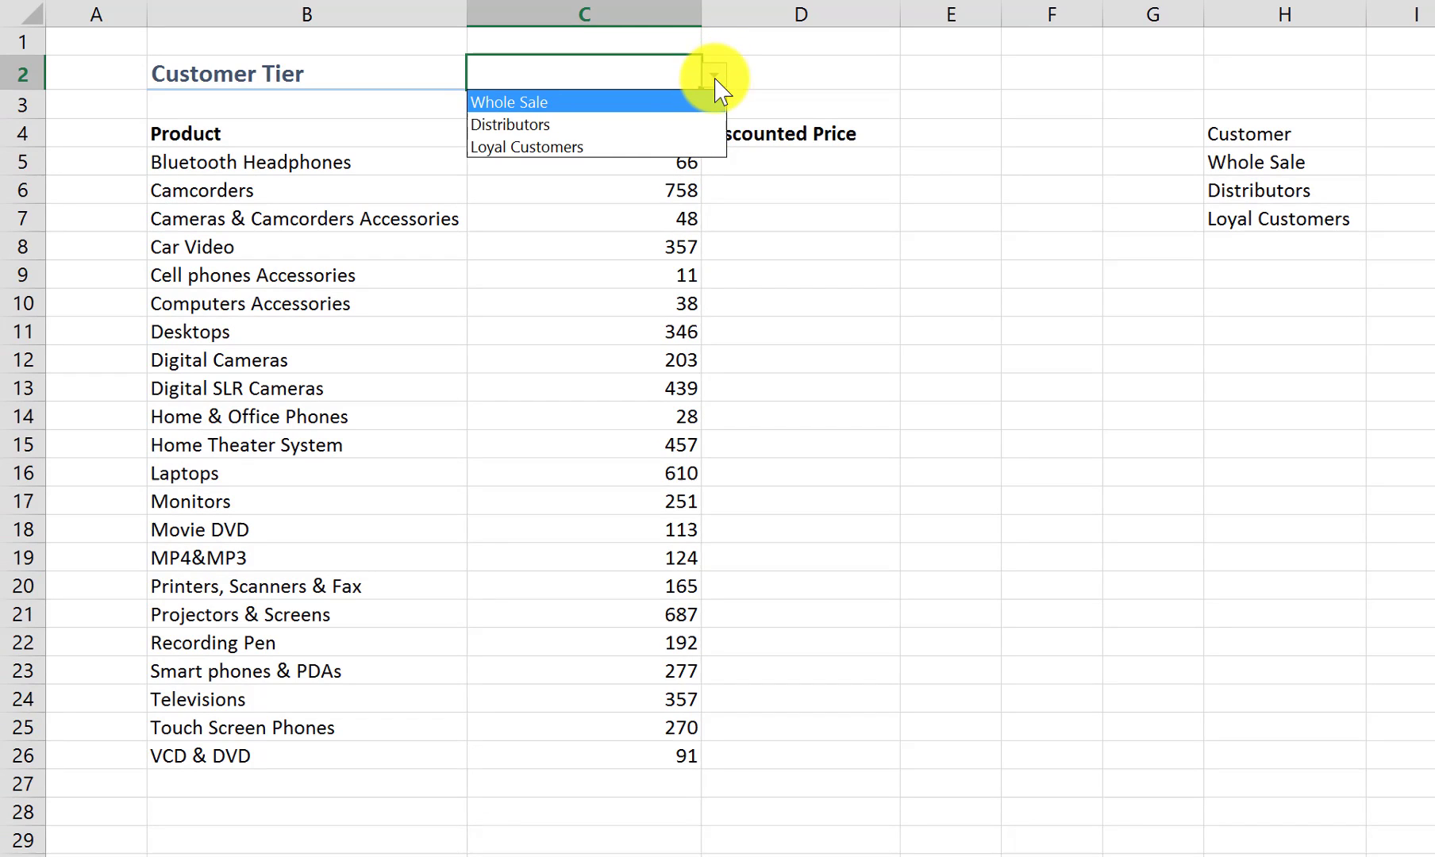
{"action": "left_click", "coordinate": [692, 104]}
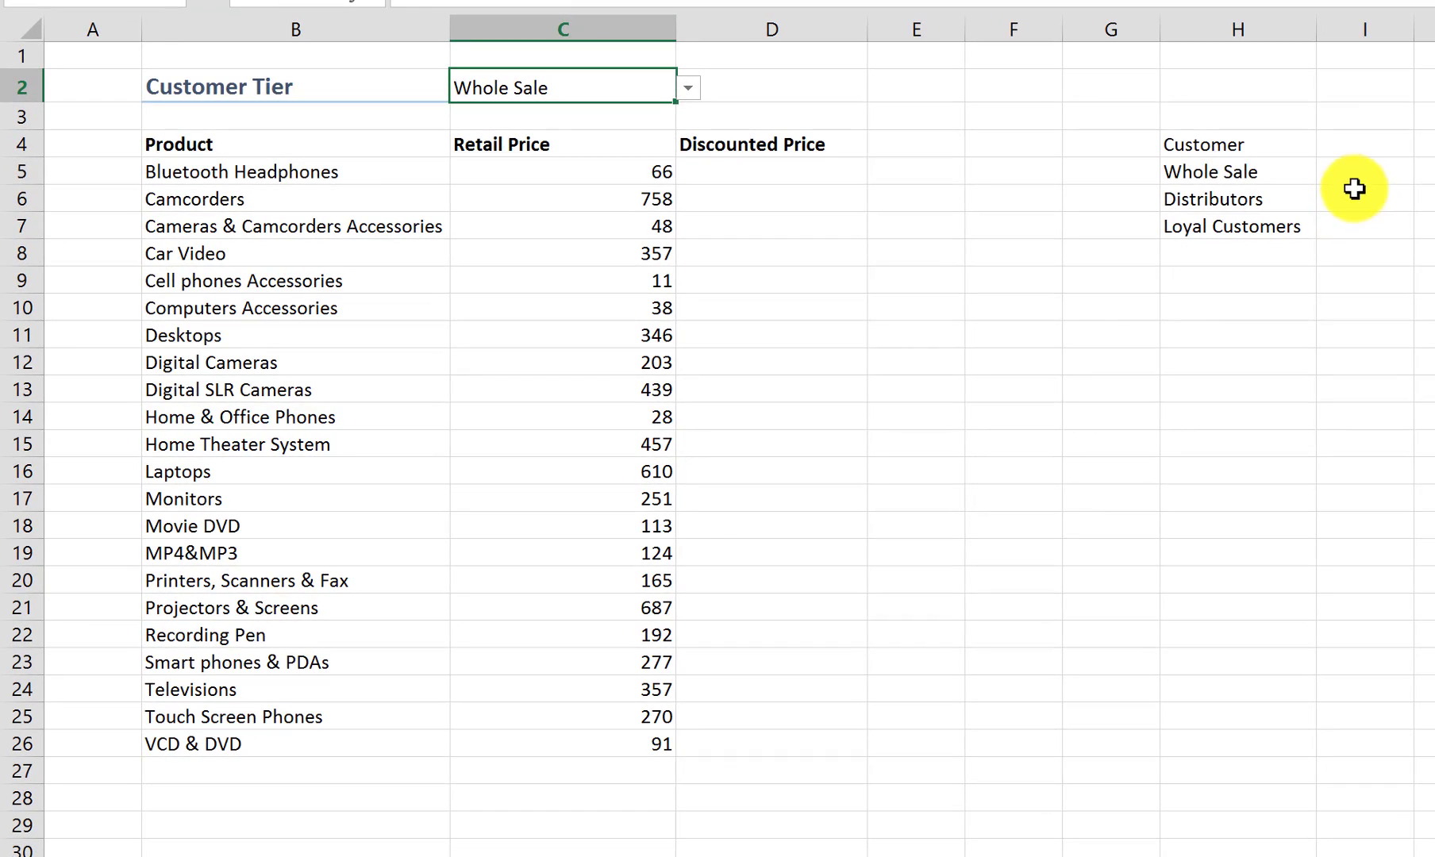
- Enter a Discount heading in I4 with 0.8, 0.9 and 0.7 in I5:I7
{"action": "left_click", "coordinate": [1357, 145]}
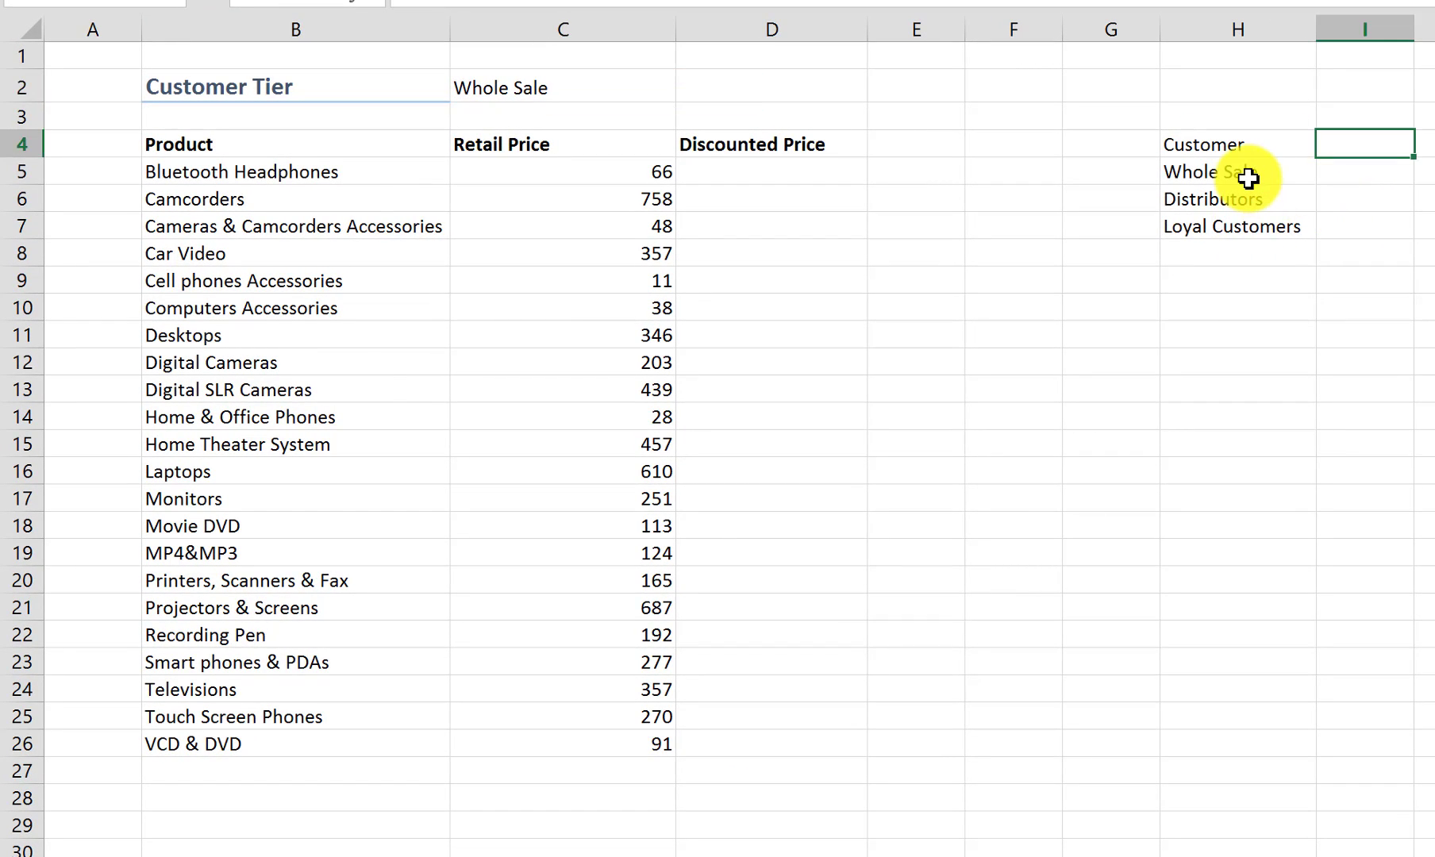
{"action": "type", "text": "Discount"}
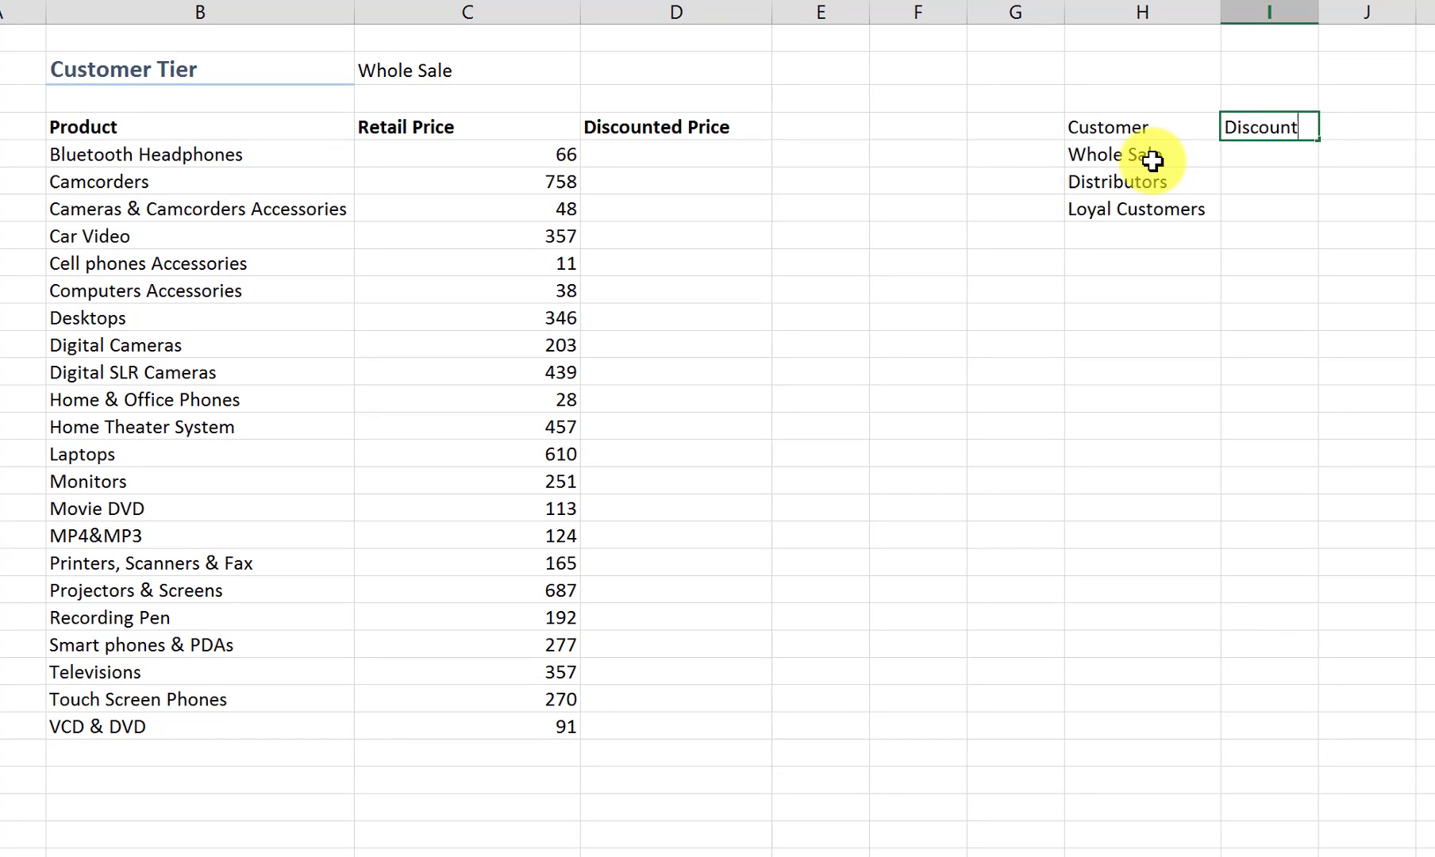
{"action": "key", "text": "Return"}
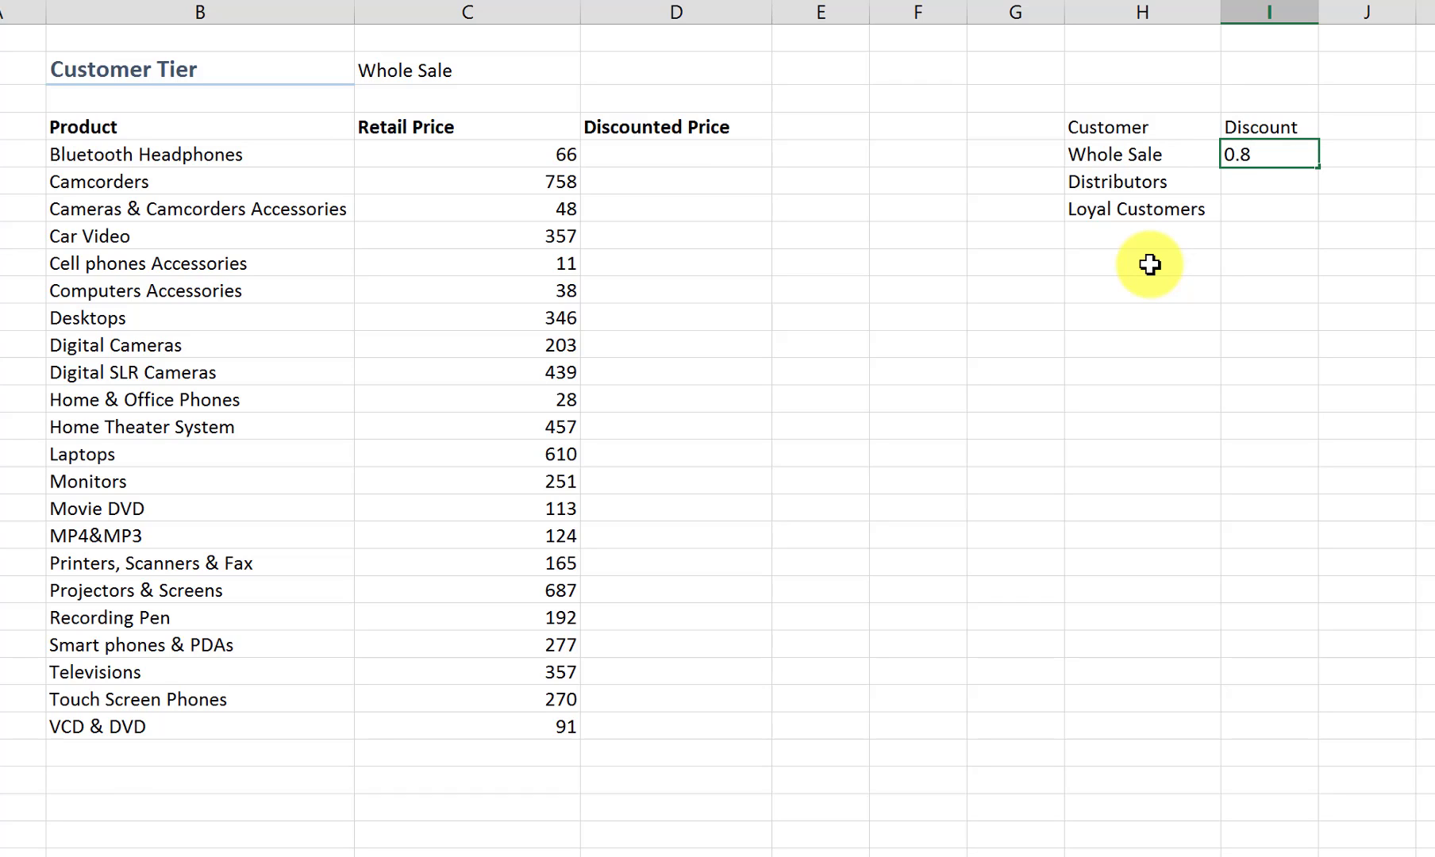
{"action": "key", "text": "Return"}
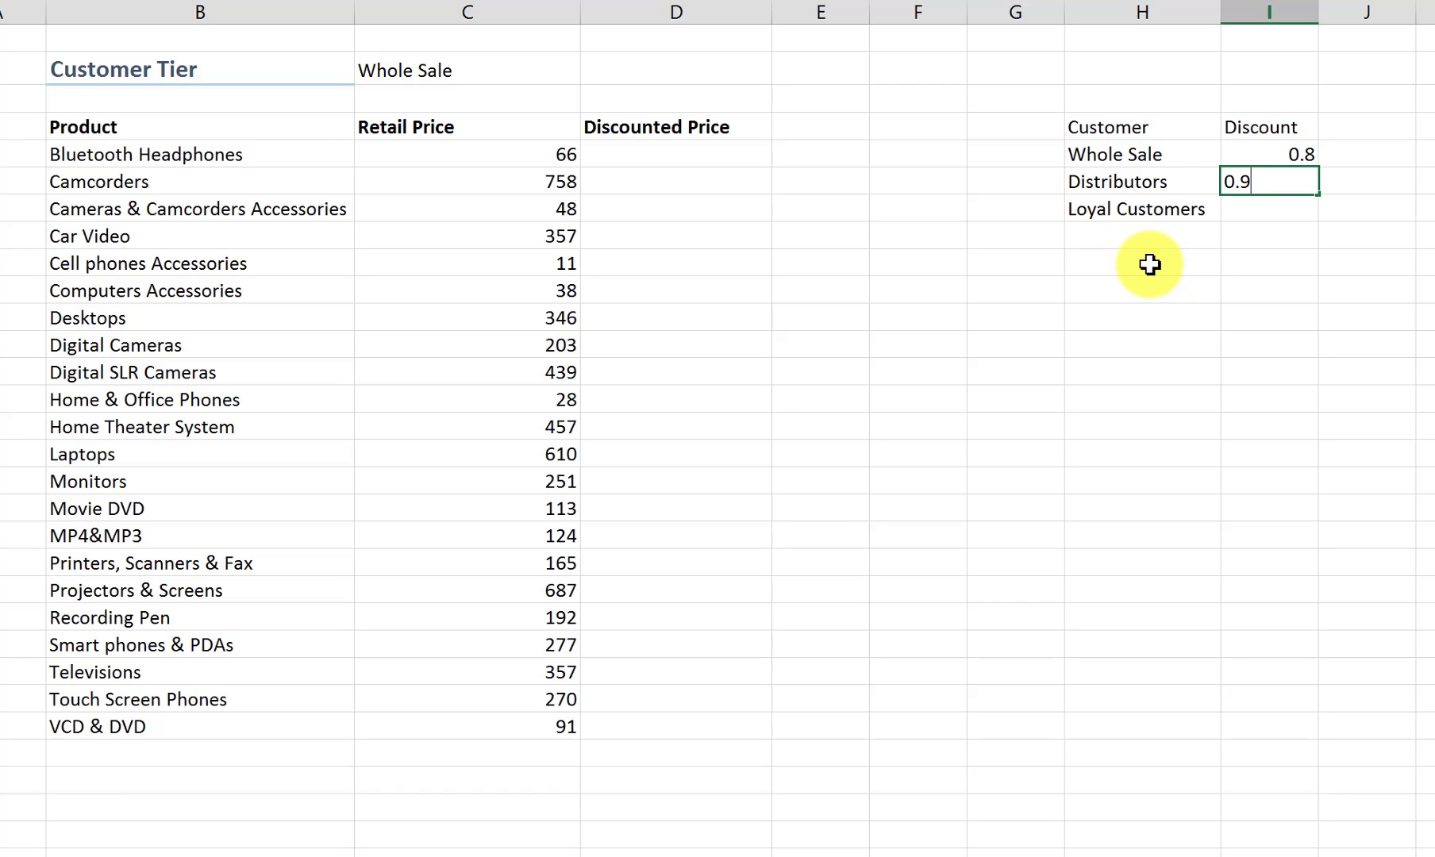
{"action": "key", "text": "Return"}
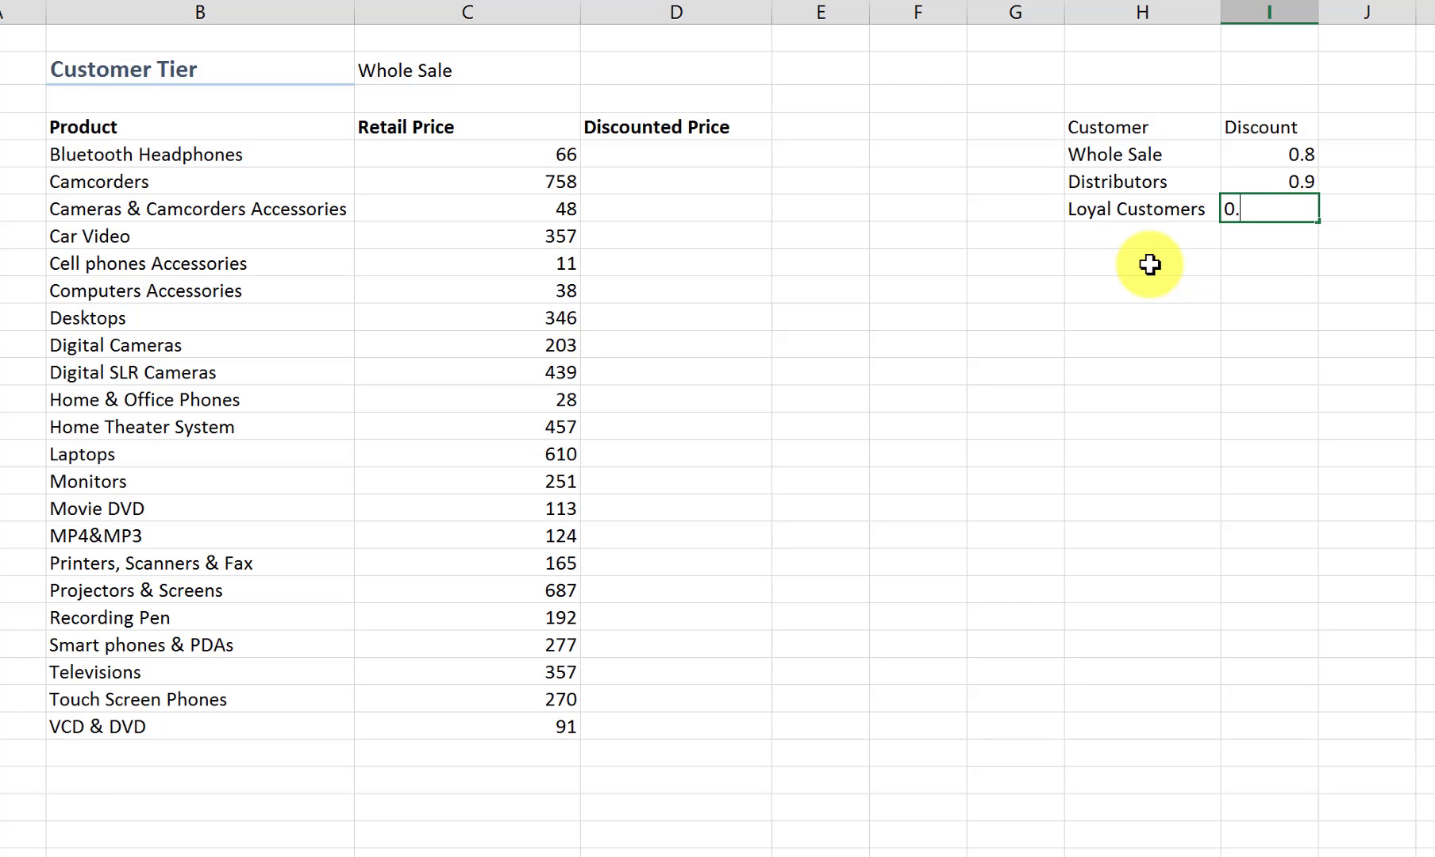
{"action": "key", "text": "Return"}
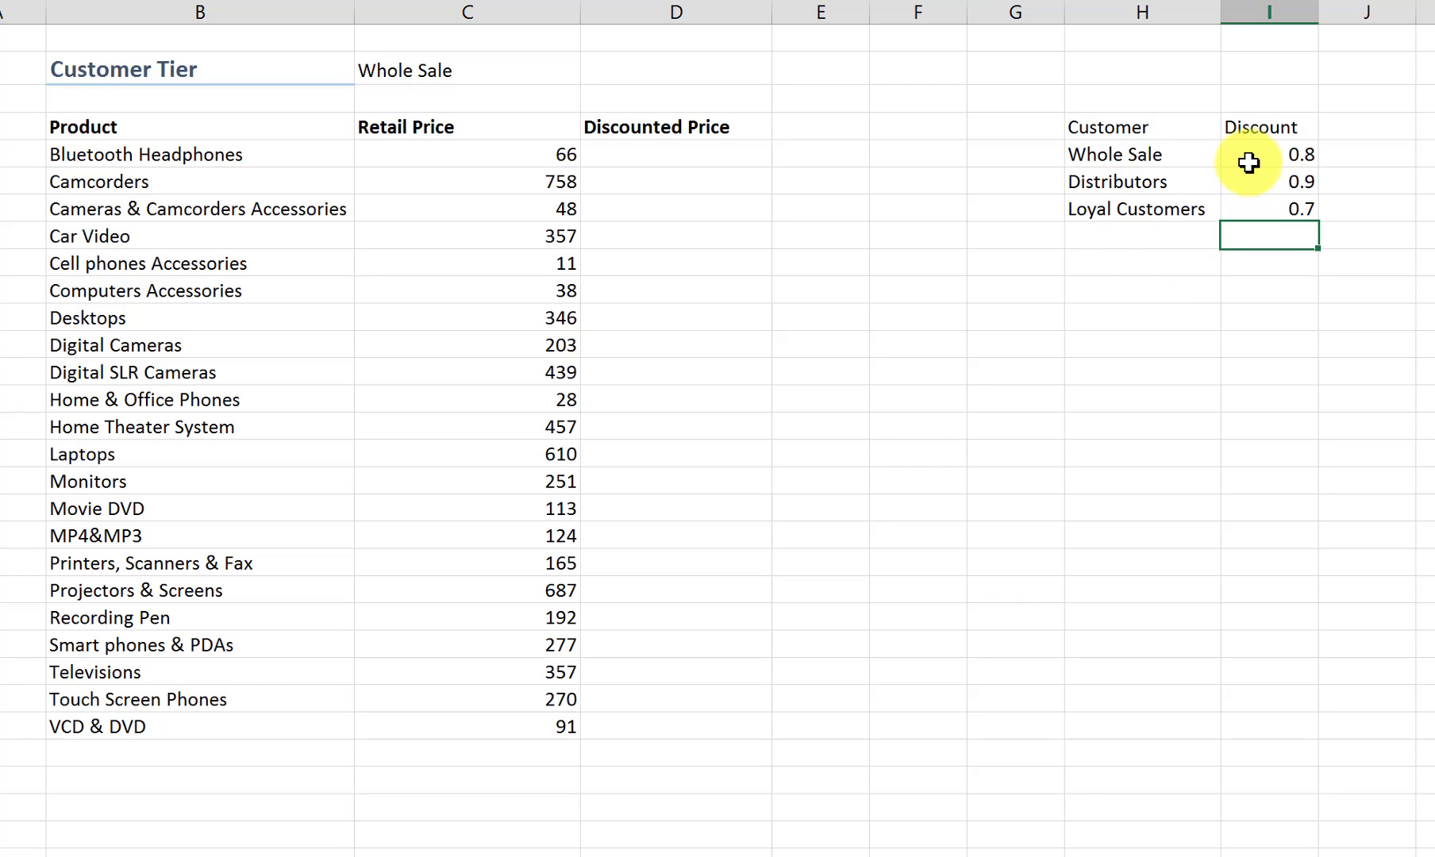
{"action": "left_click", "coordinate": [1243, 164]}
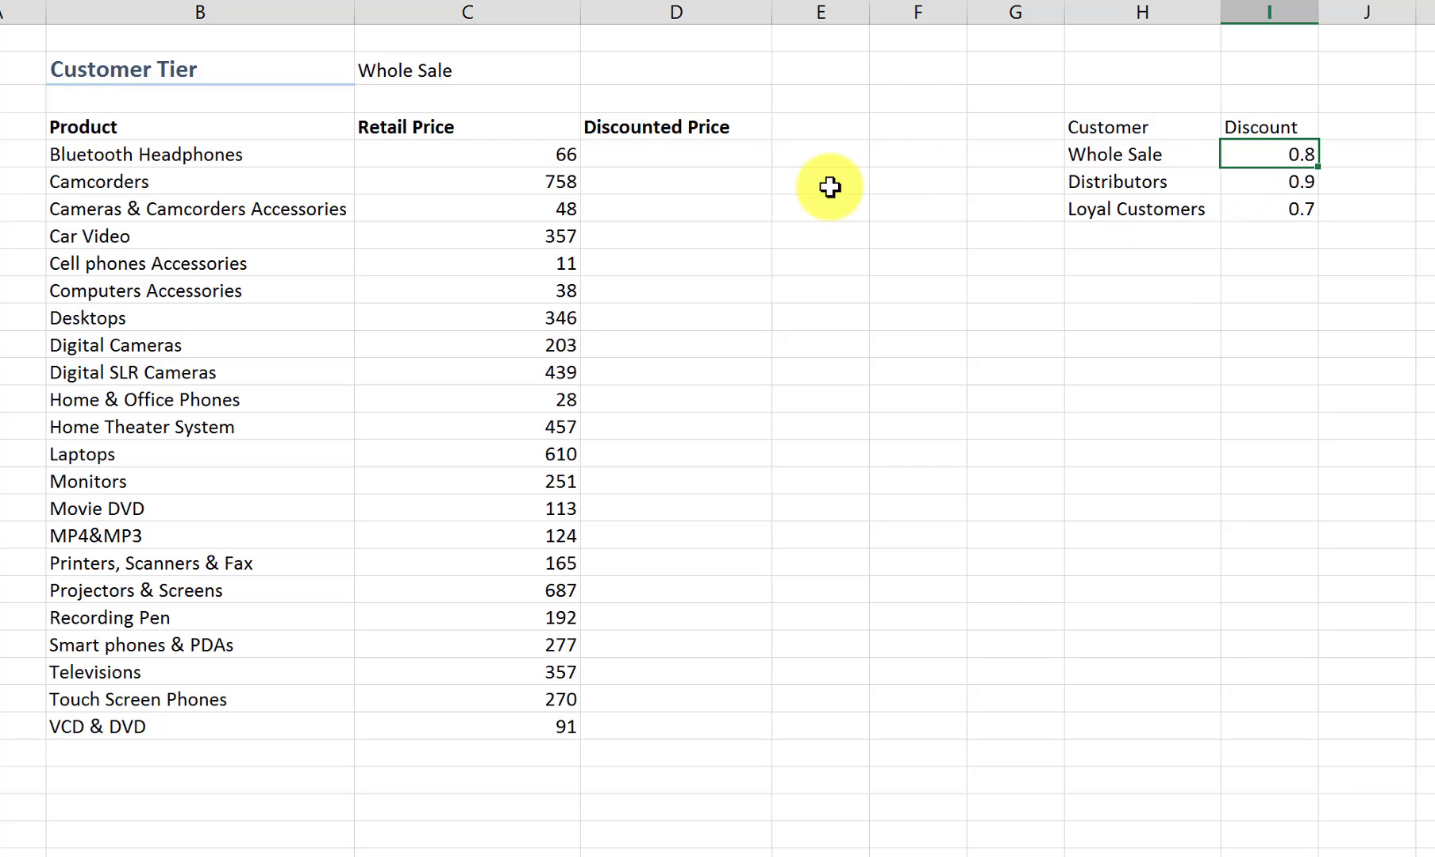
- Change C2's customer tier from Whole Sale to Distributors using its drop-down
{"action": "left_click", "coordinate": [667, 154]}
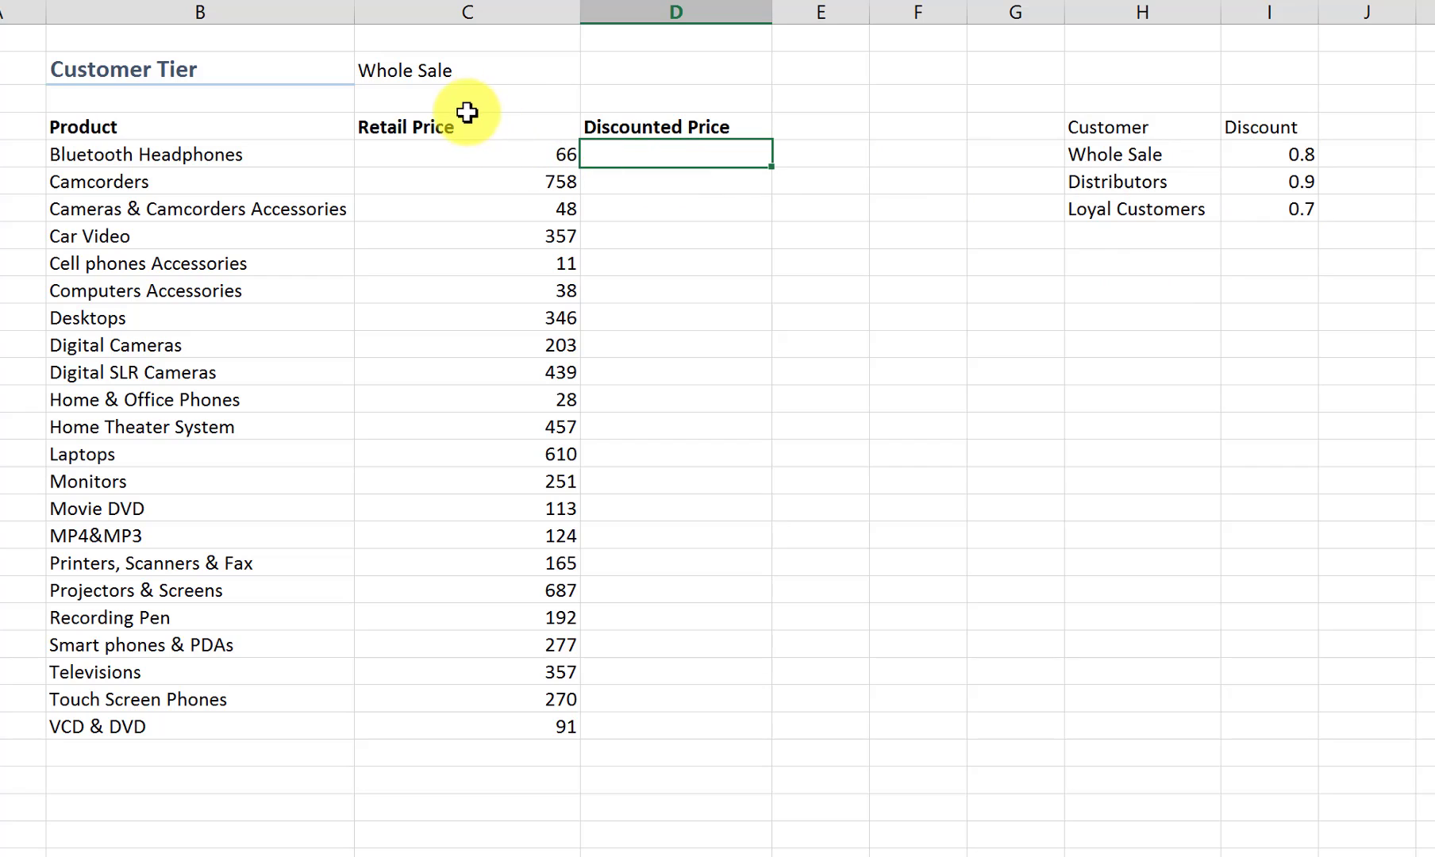
{"action": "left_click", "coordinate": [496, 71]}
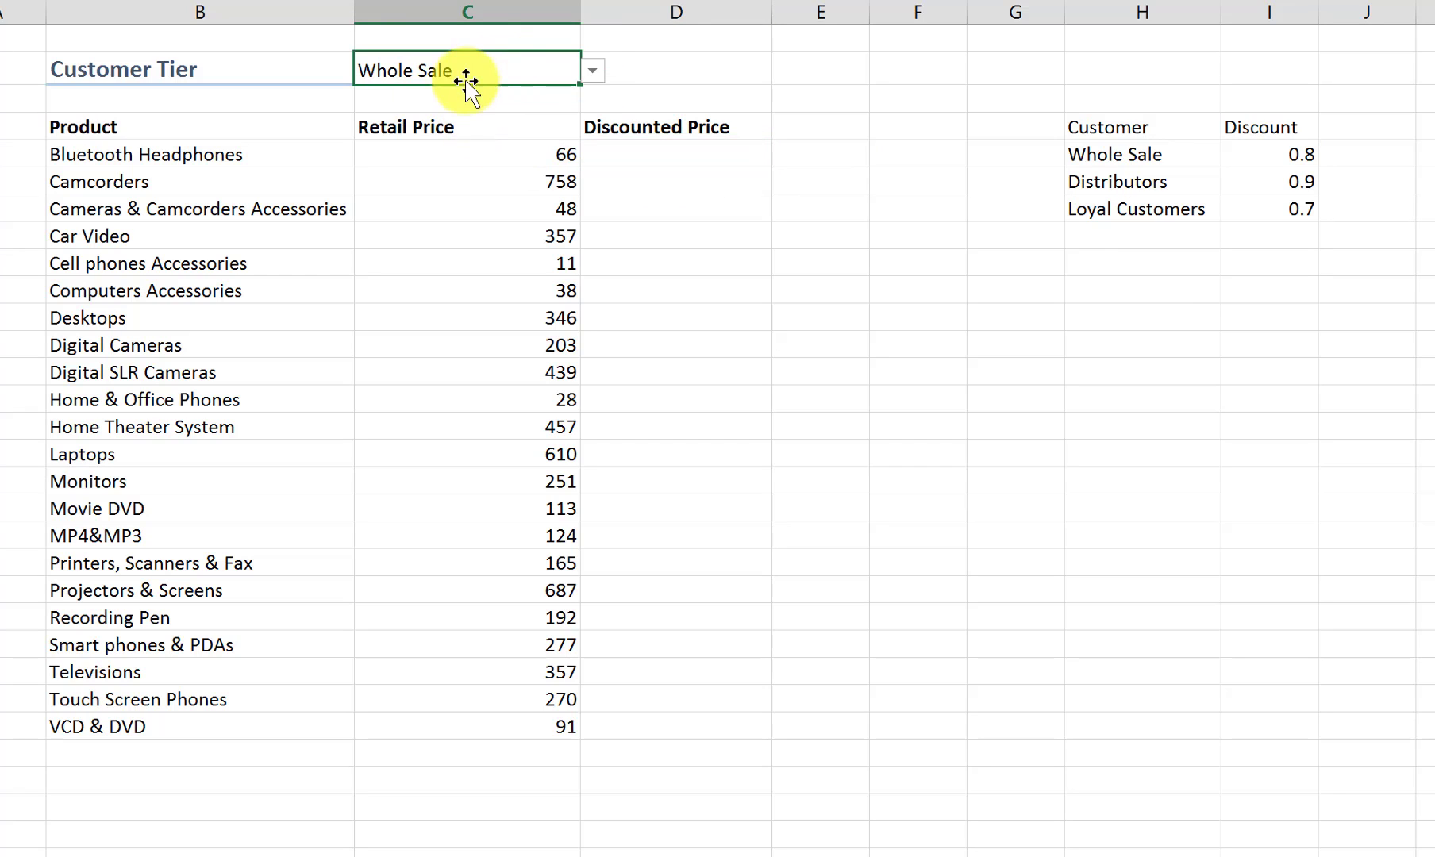
{"action": "left_click", "coordinate": [591, 79]}
{"action": "left_click", "coordinate": [592, 76]}
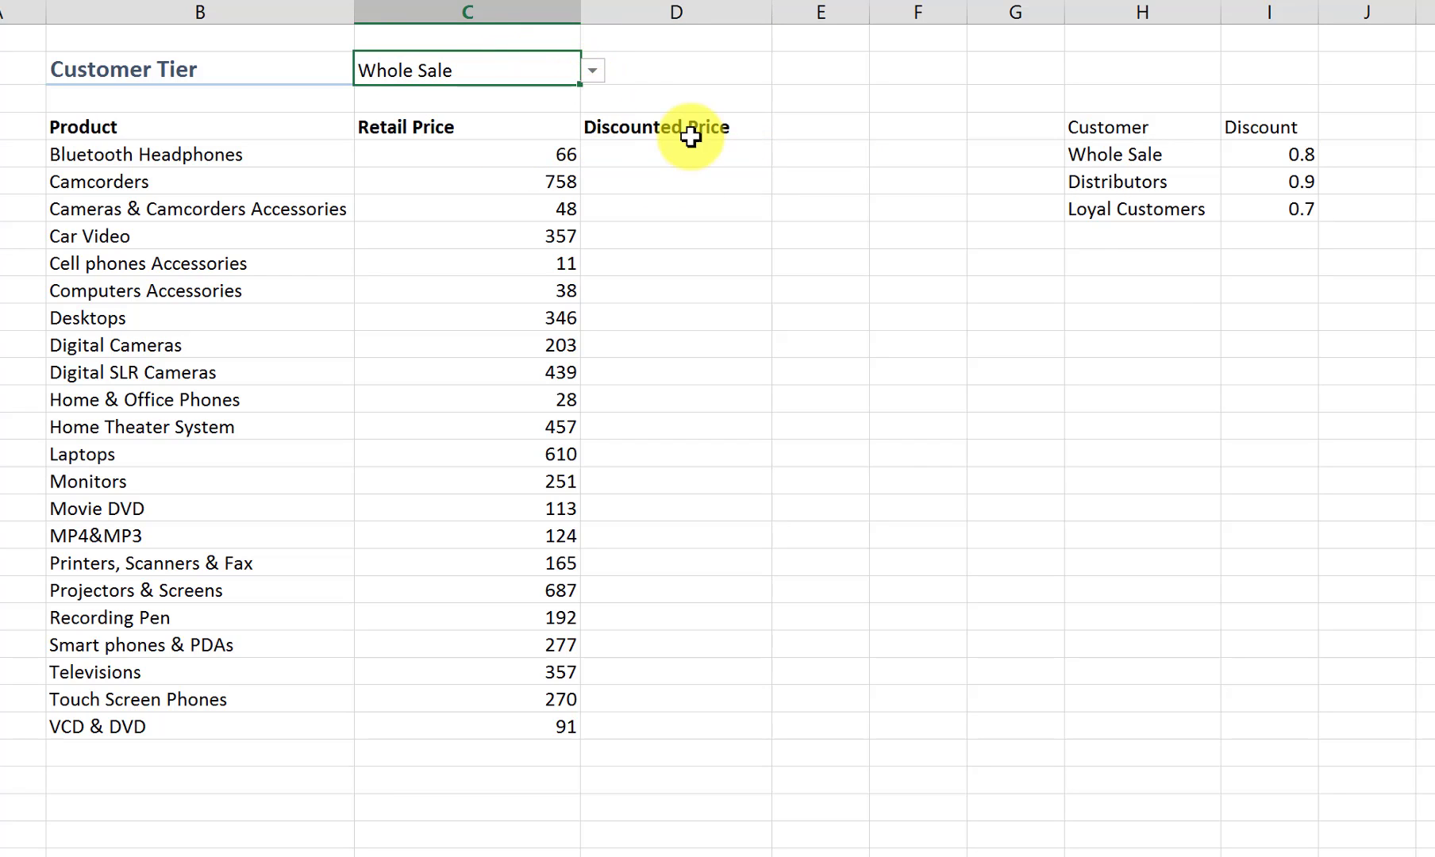
{"action": "left_click", "coordinate": [508, 159]}
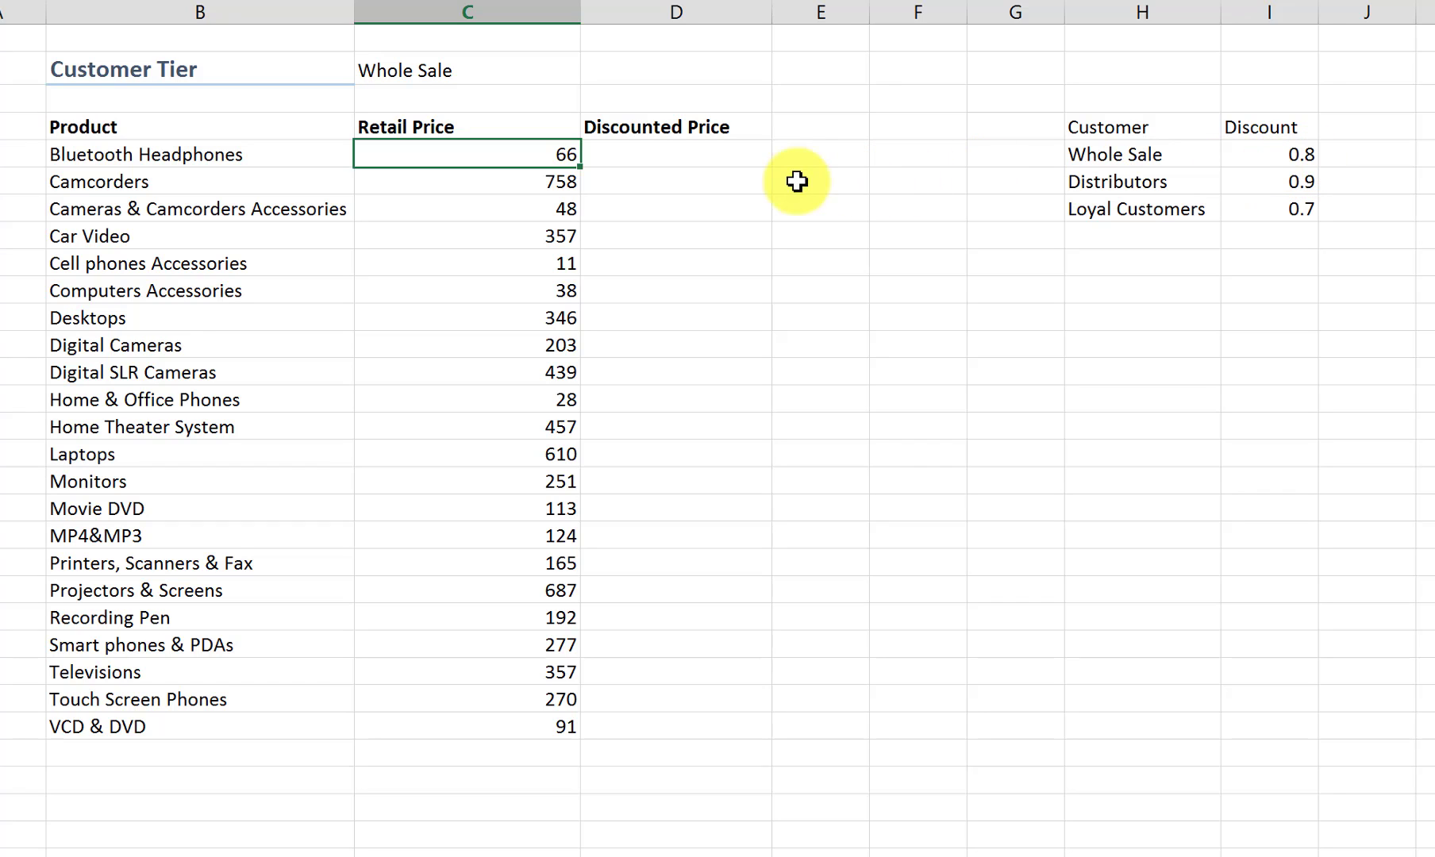
{"action": "left_click", "coordinate": [556, 71]}
{"action": "left_click", "coordinate": [592, 71]}
{"action": "left_click", "coordinate": [551, 118]}
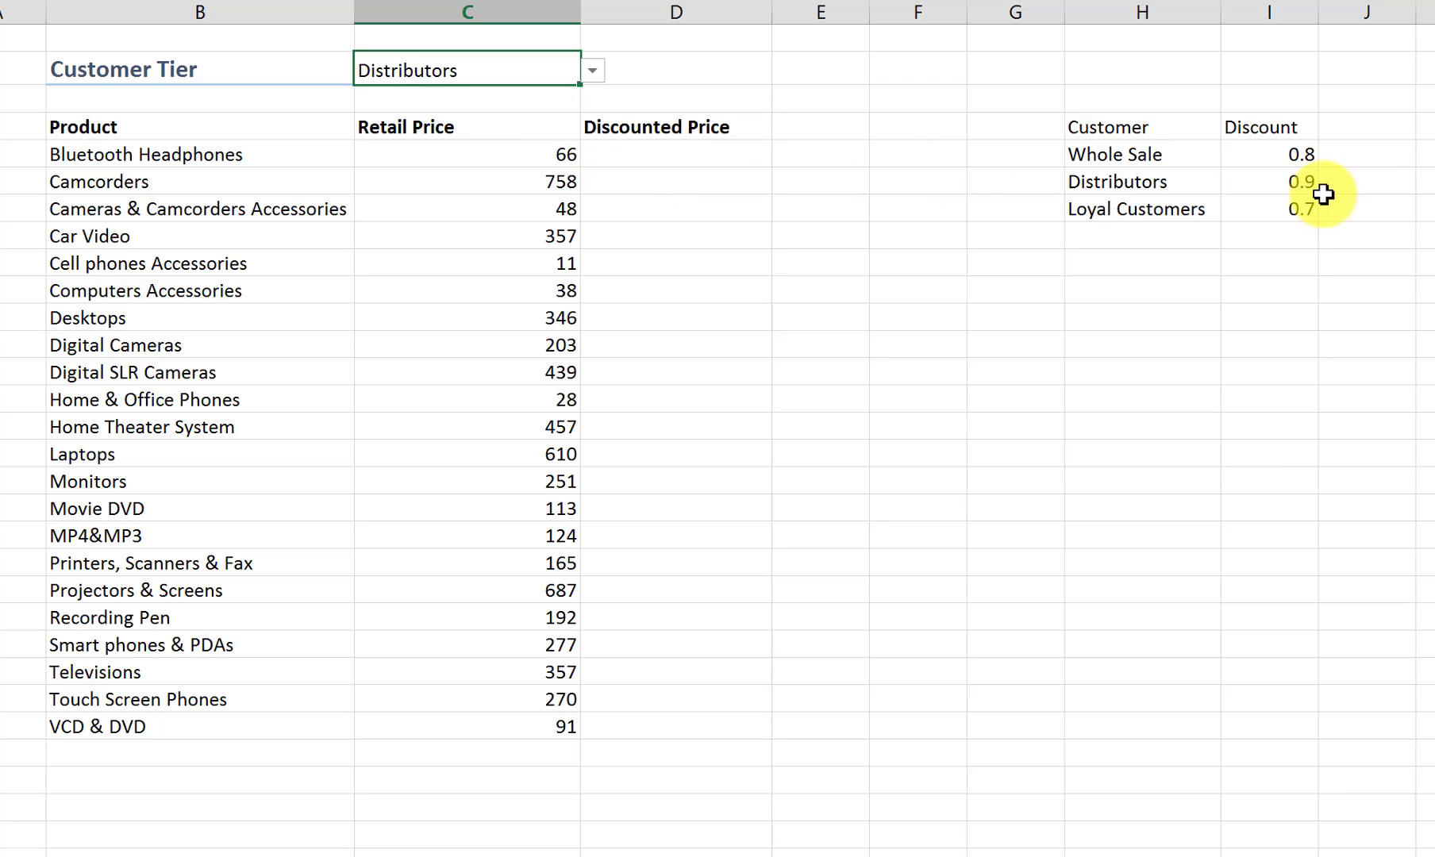
{"action": "left_click", "coordinate": [740, 156]}
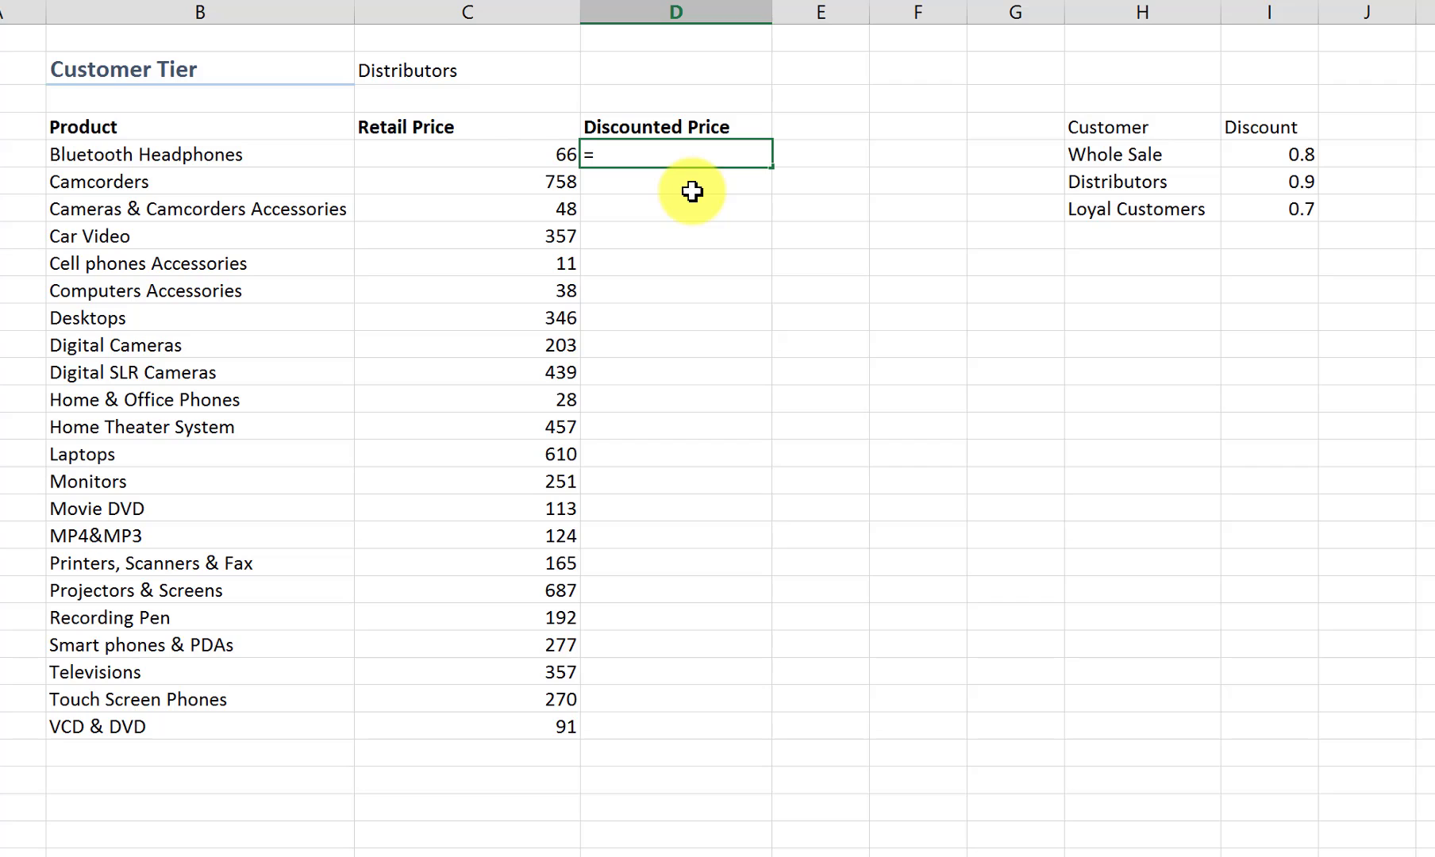
- Start D5's formula as =C5*VLOOKUP( using the Bluetooth Headphones retail price
{"action": "type", "text": "="}
{"action": "left_click", "coordinate": [526, 163]}
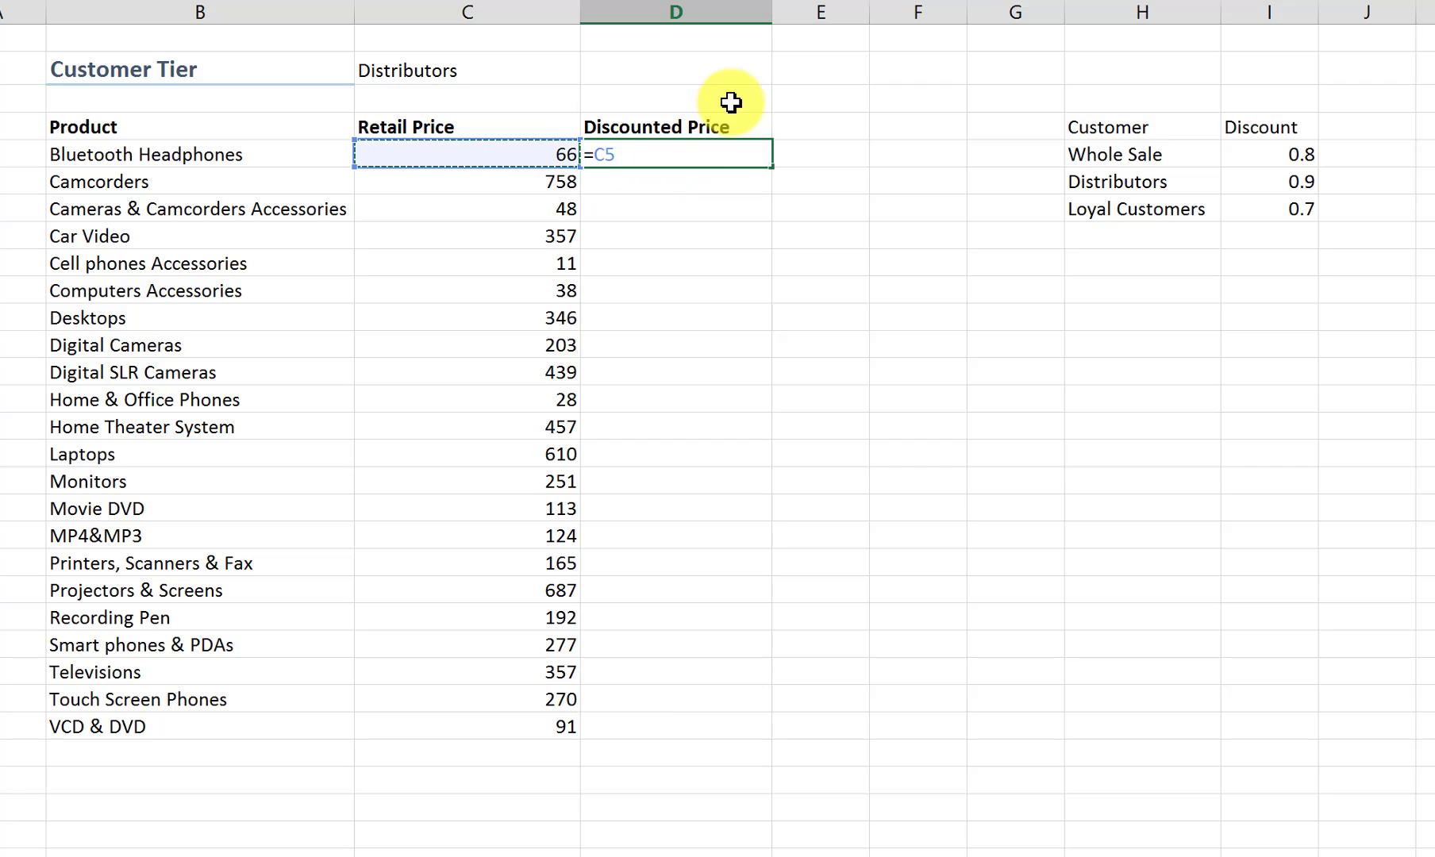
{"action": "type", "text": "*vl"}
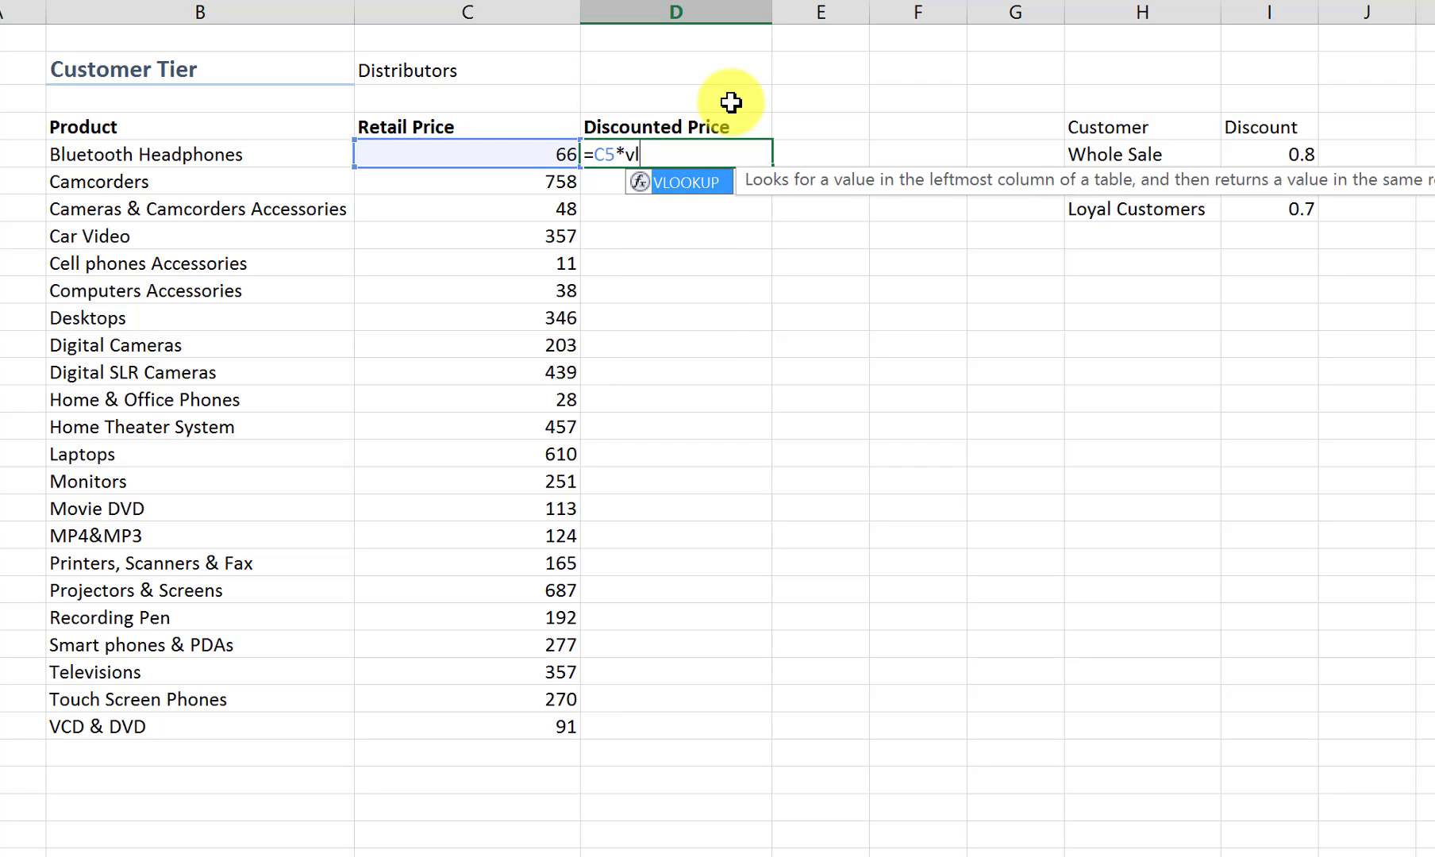
{"action": "key", "text": "Tab"}
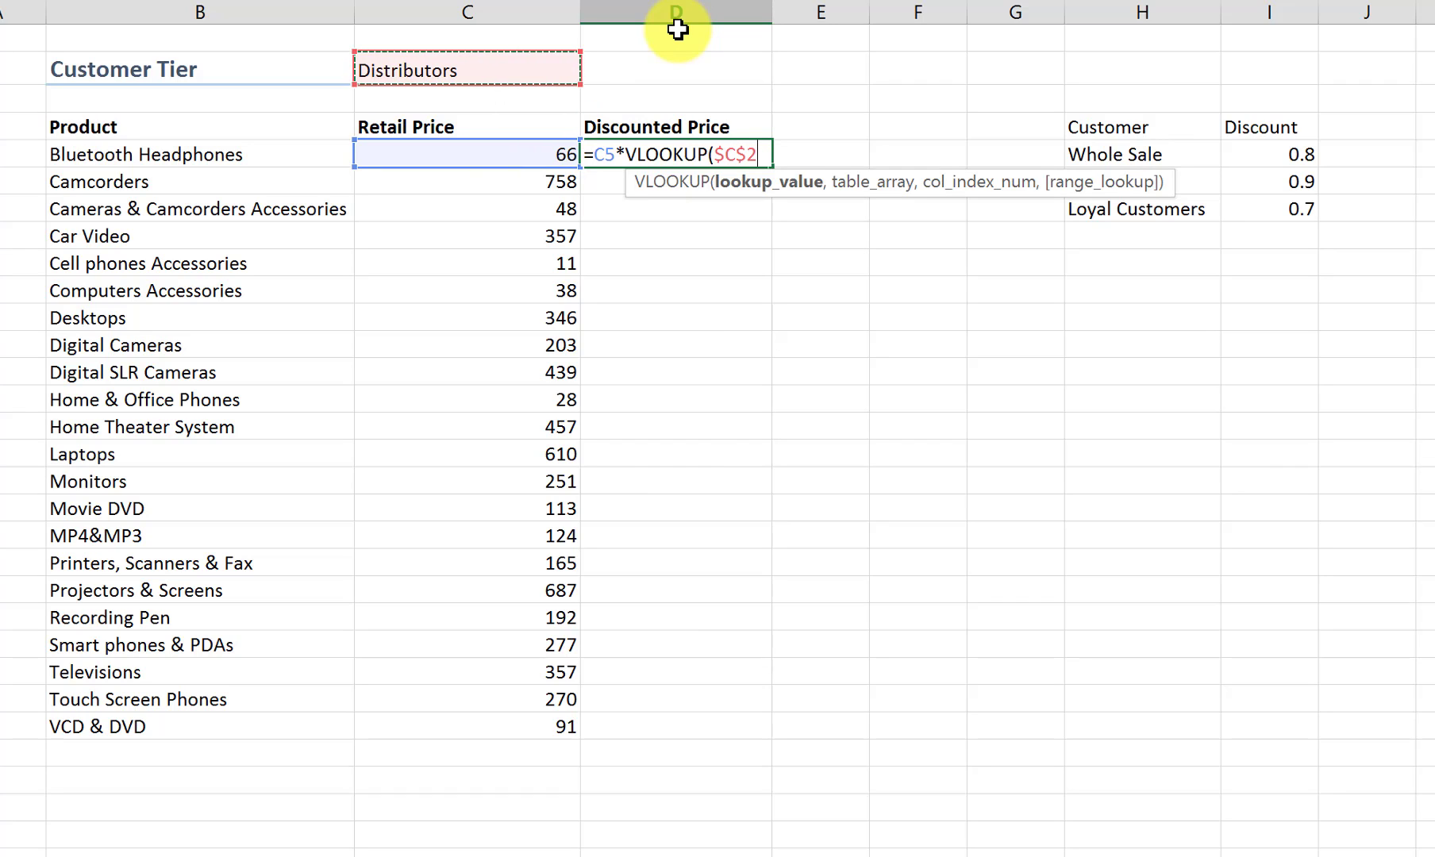
- Complete the formula as =C5*VLOOKUP($C$2,$H$5:$I$7,2,FALSE)
{"action": "type", "text": ","}
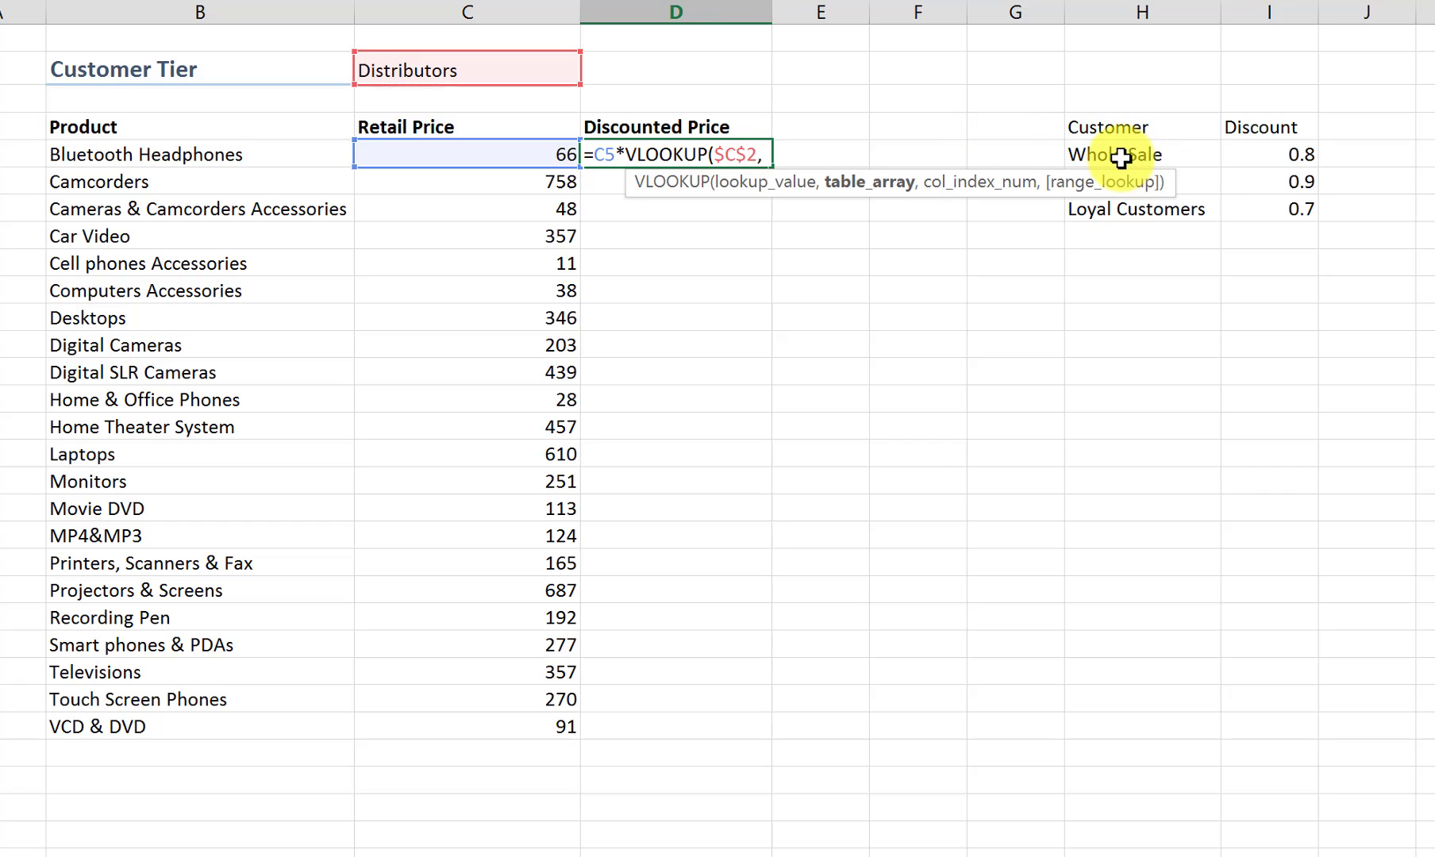
{"action": "left_click_drag", "start_coordinate": [1120, 158], "coordinate": [1267, 210]}
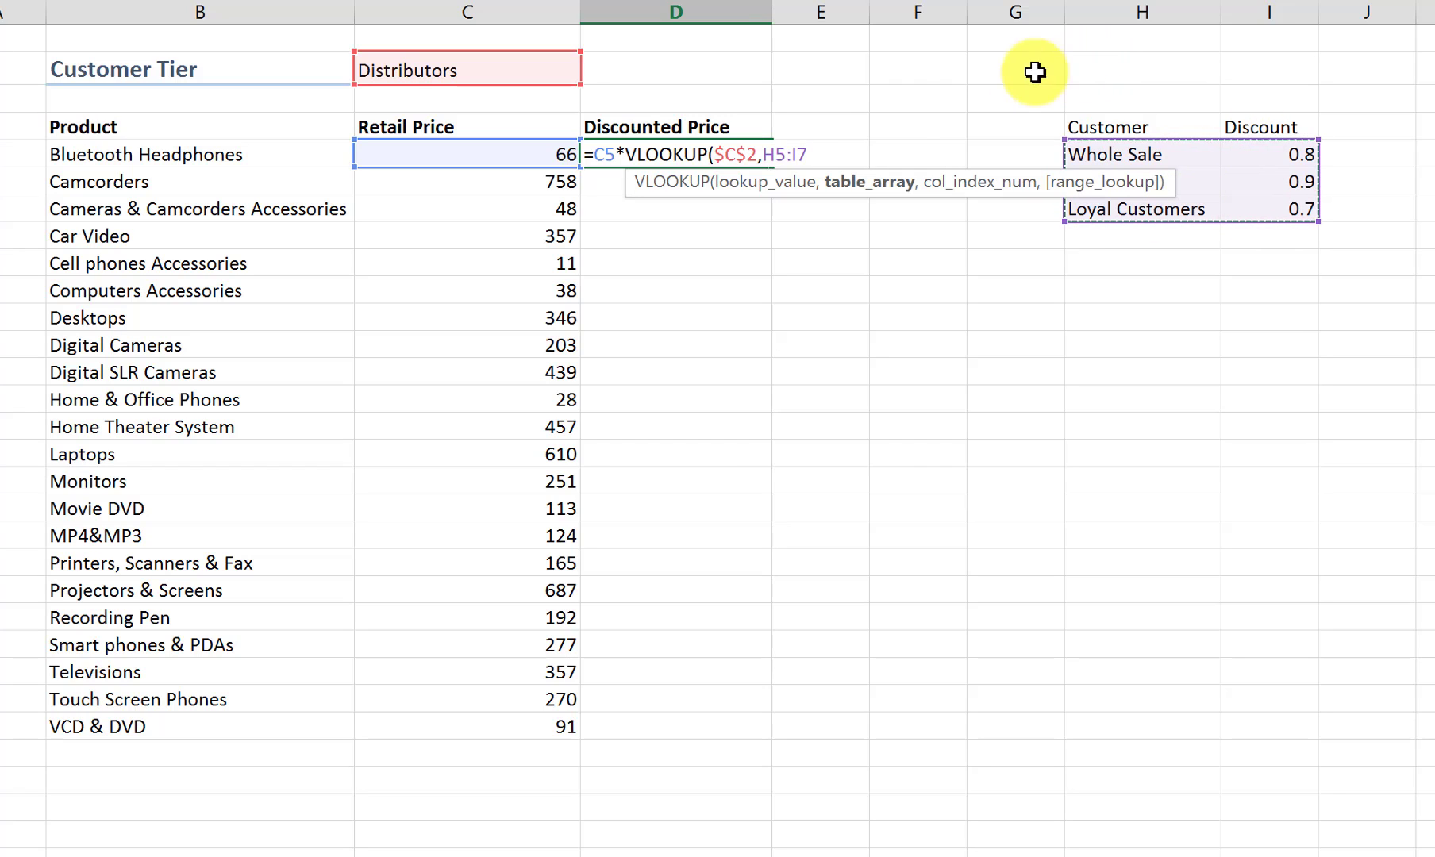
{"action": "left_click", "coordinate": [784, 151]}
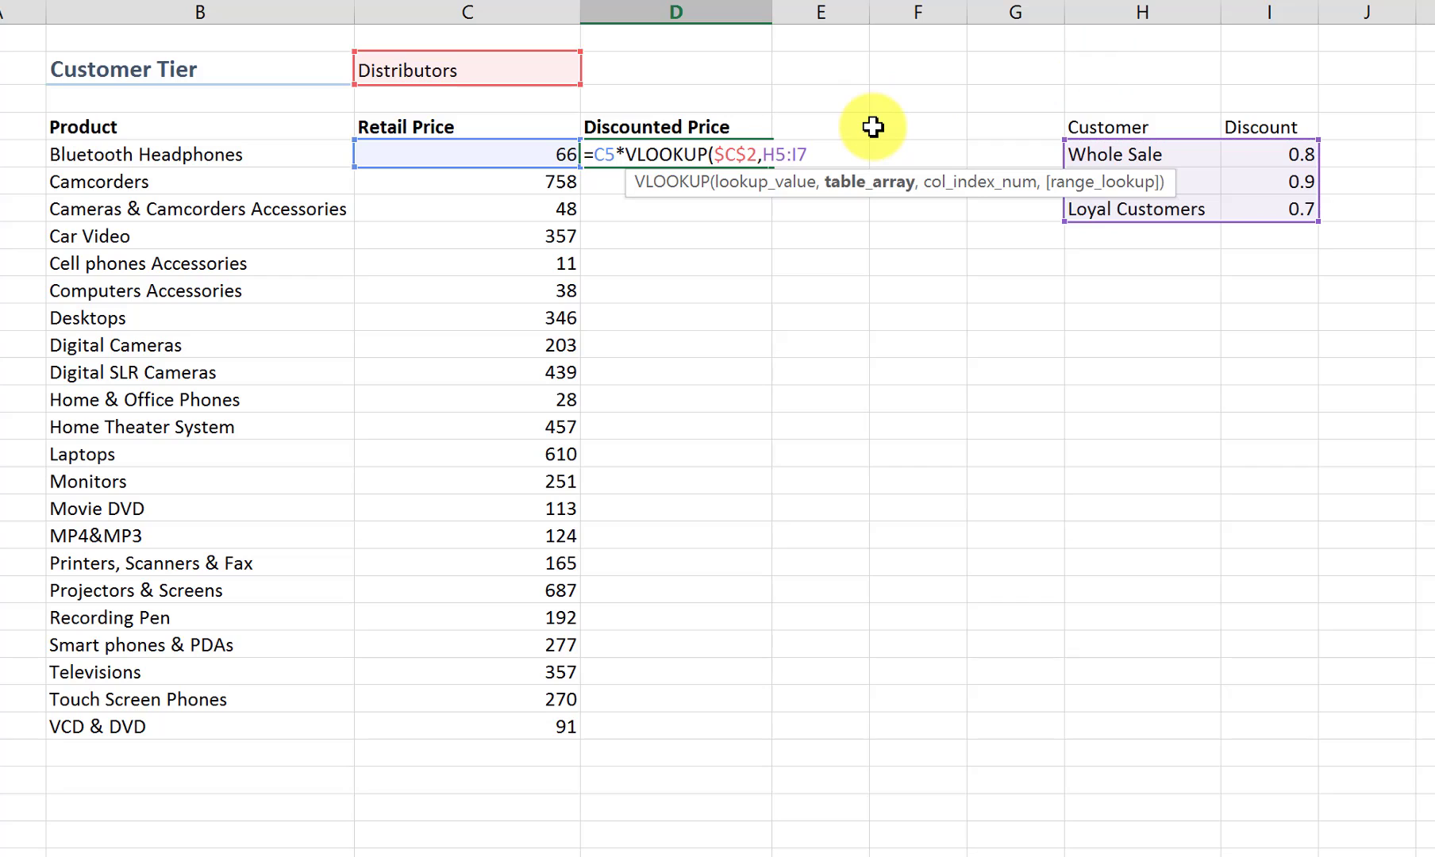
{"action": "key", "text": "F4"}
{"action": "key", "text": "Right"}
{"action": "key", "text": "Right"}
{"action": "key", "text": "Right"}
{"action": "key", "text": "Right"}
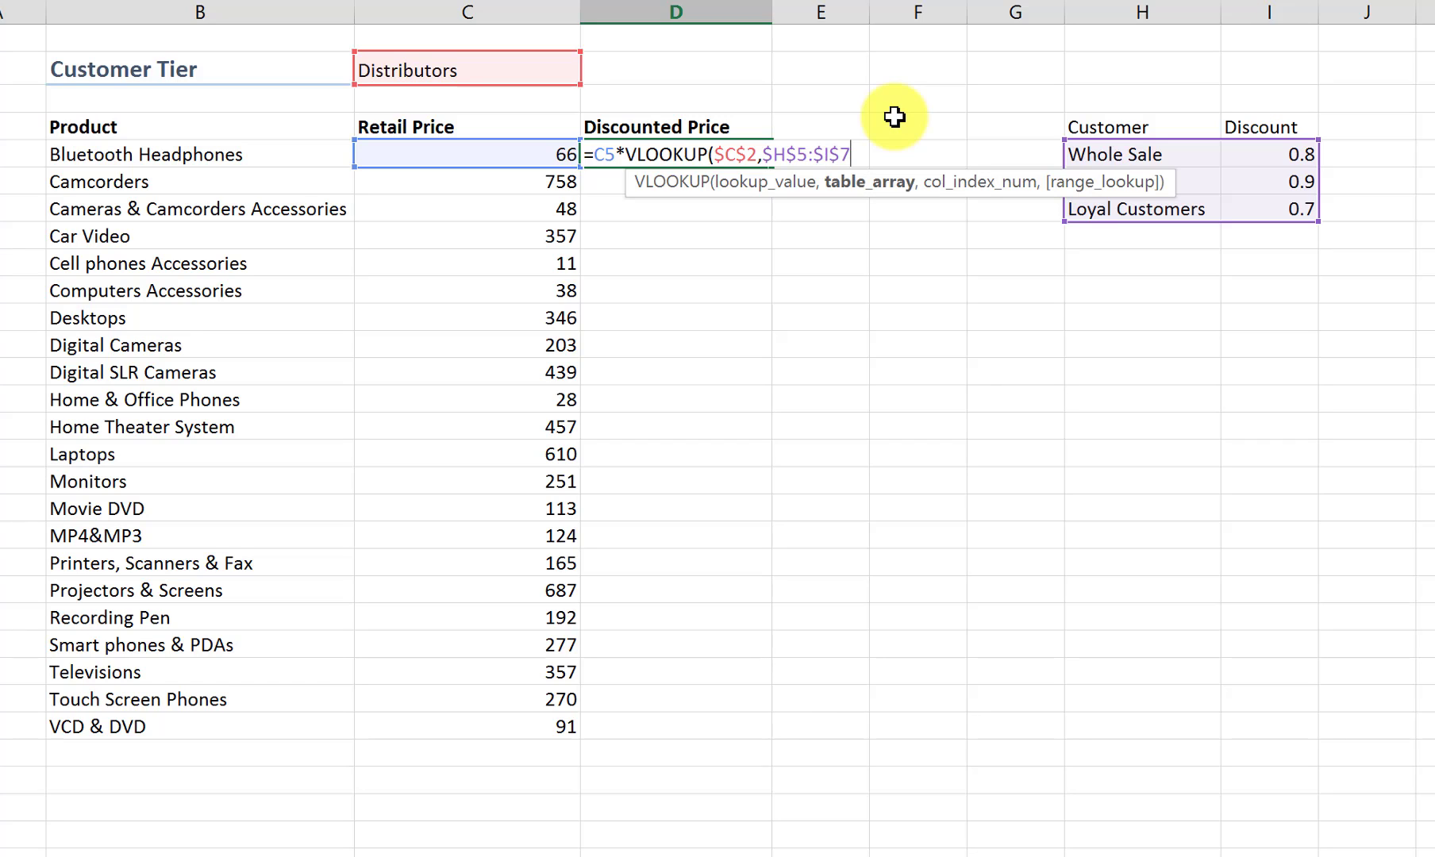
{"action": "type", "text": ","}
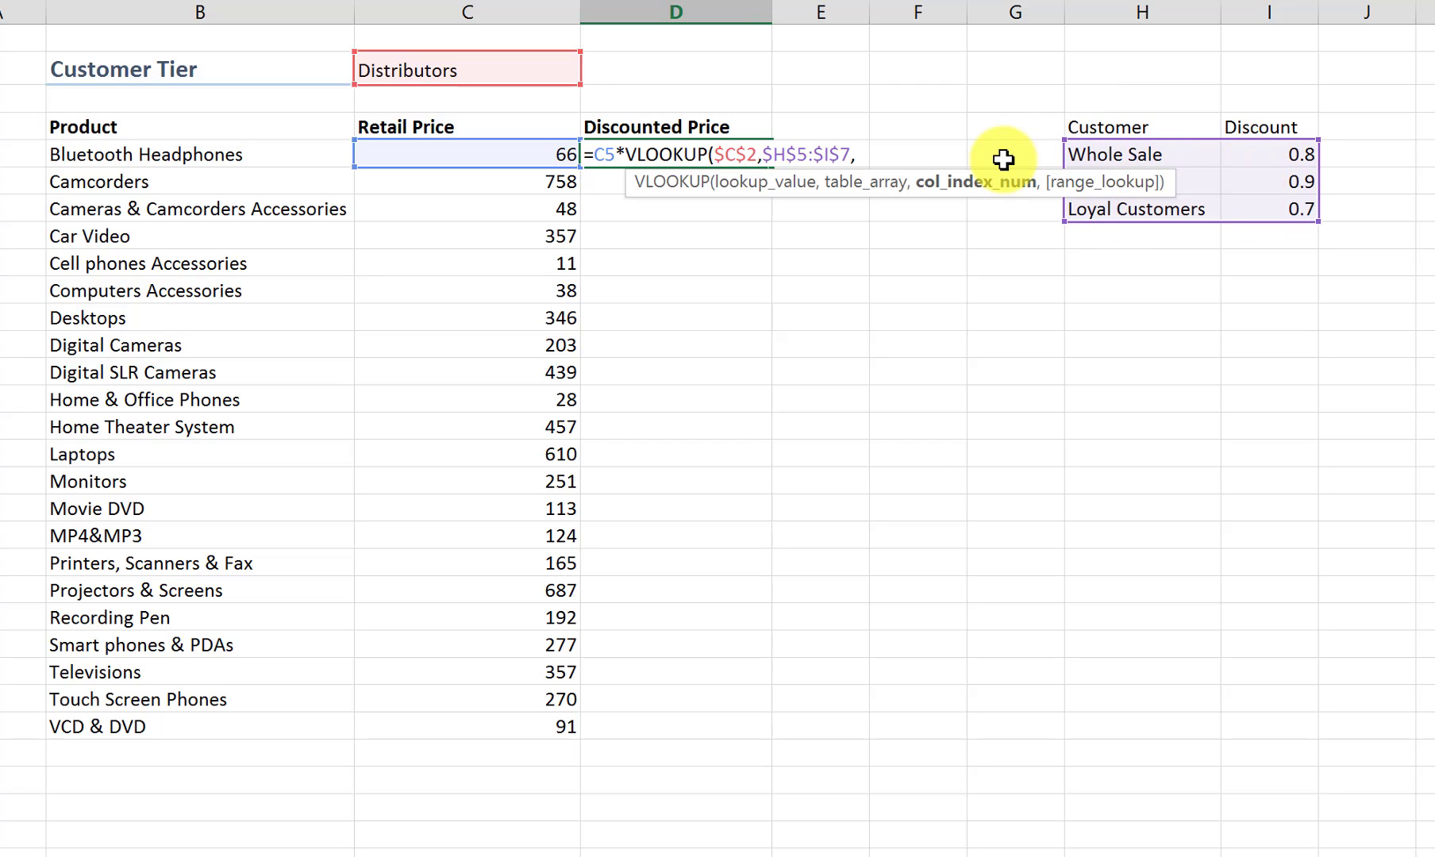
{"action": "type", "text": ","}
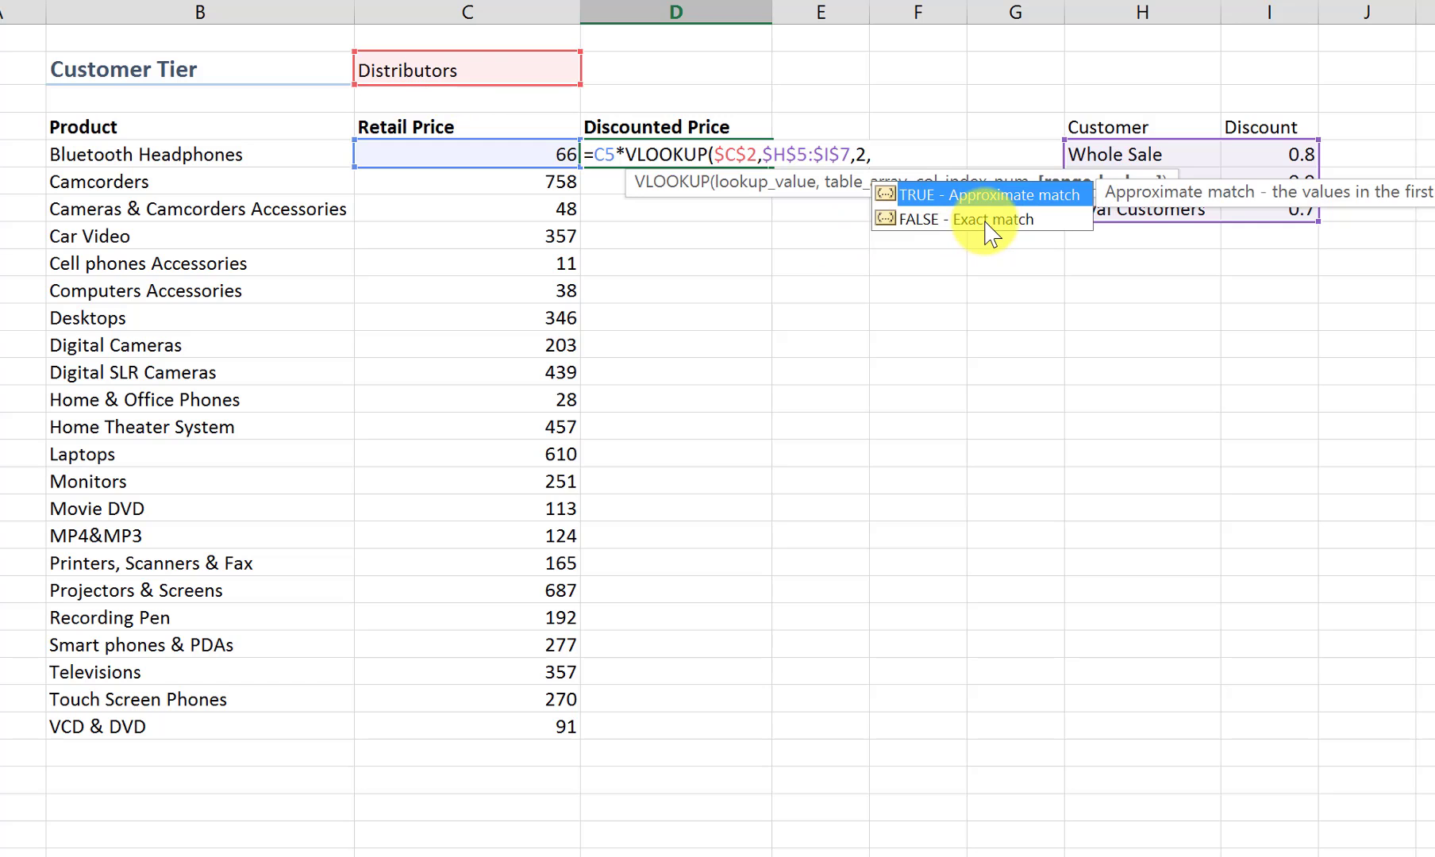
{"action": "left_click", "coordinate": [986, 226]}
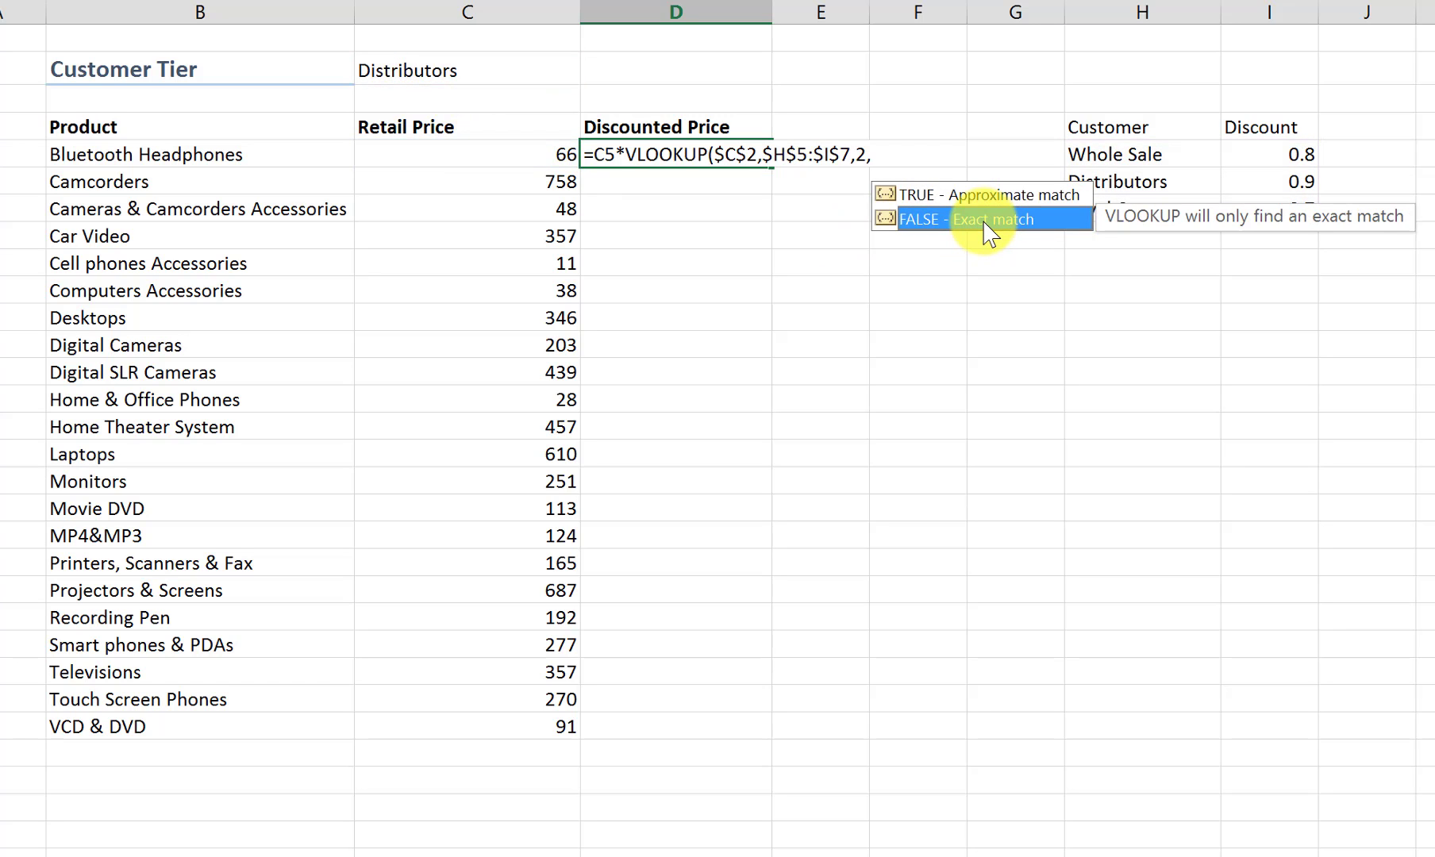
{"action": "double_click", "coordinate": [986, 226]}
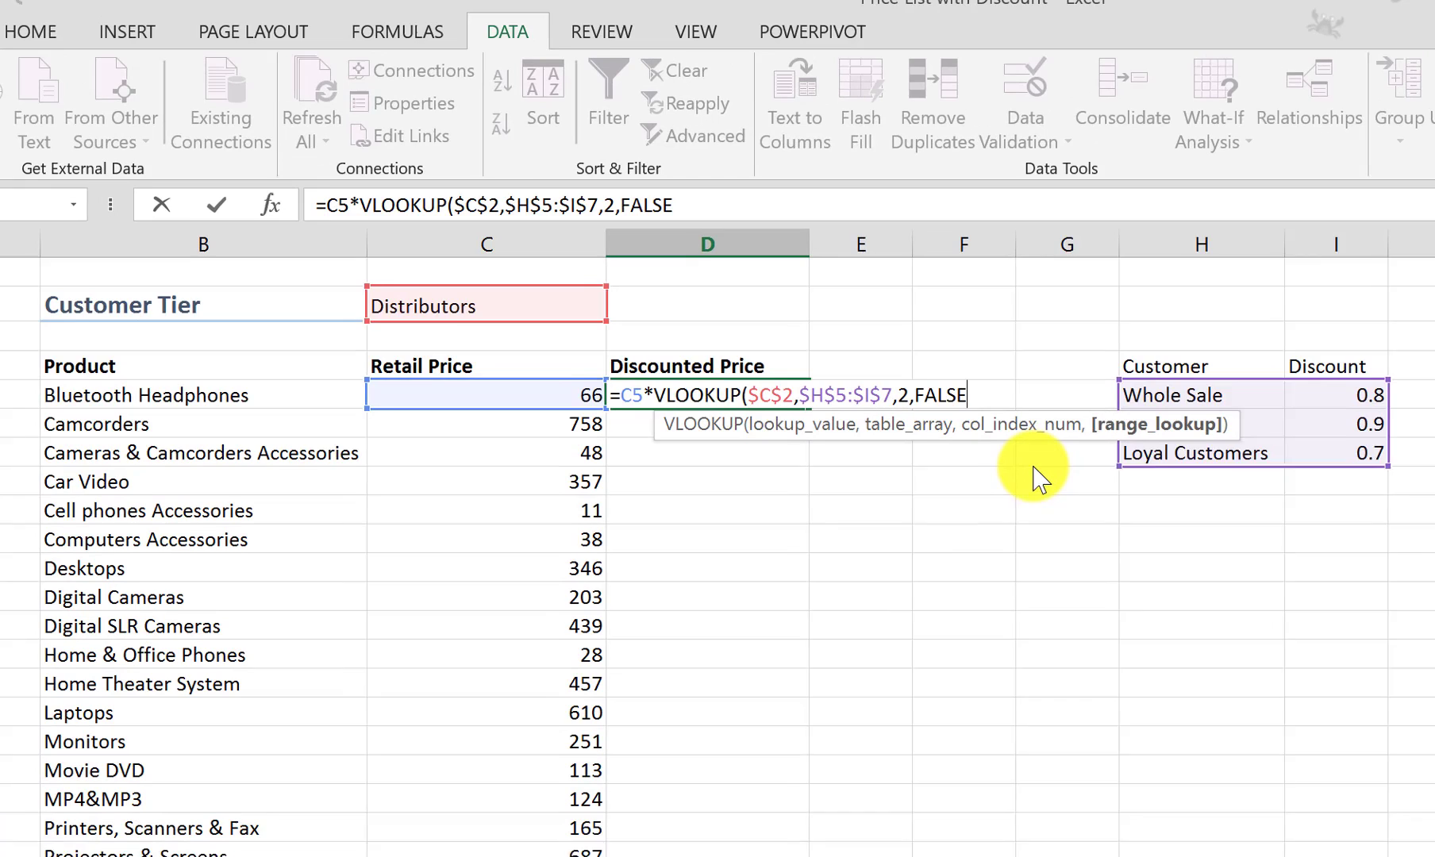
{"action": "type", "text": ")"}
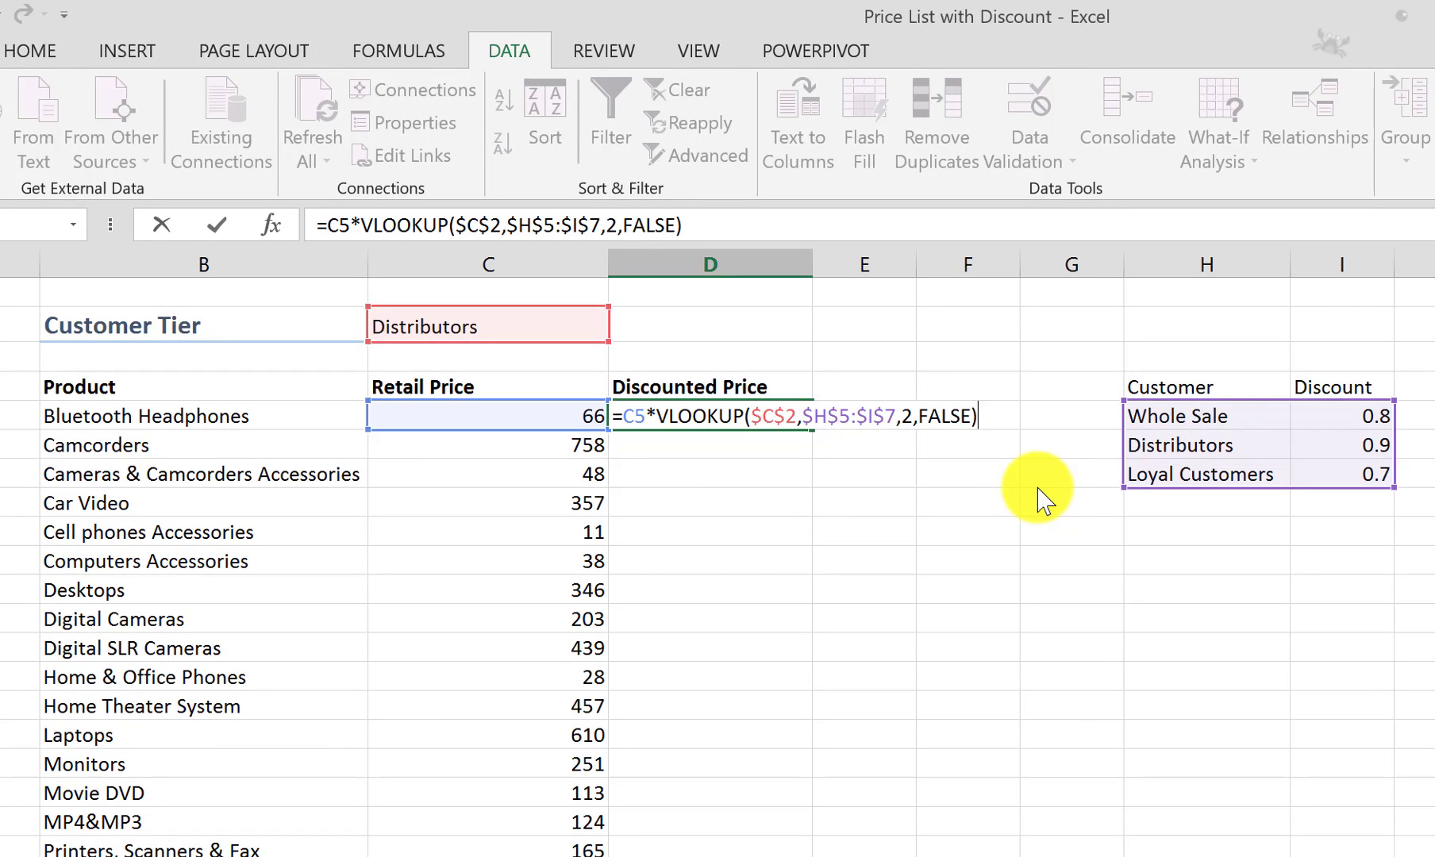
- Commit D5's formula and fill it down to every product
{"action": "key", "text": "Return"}
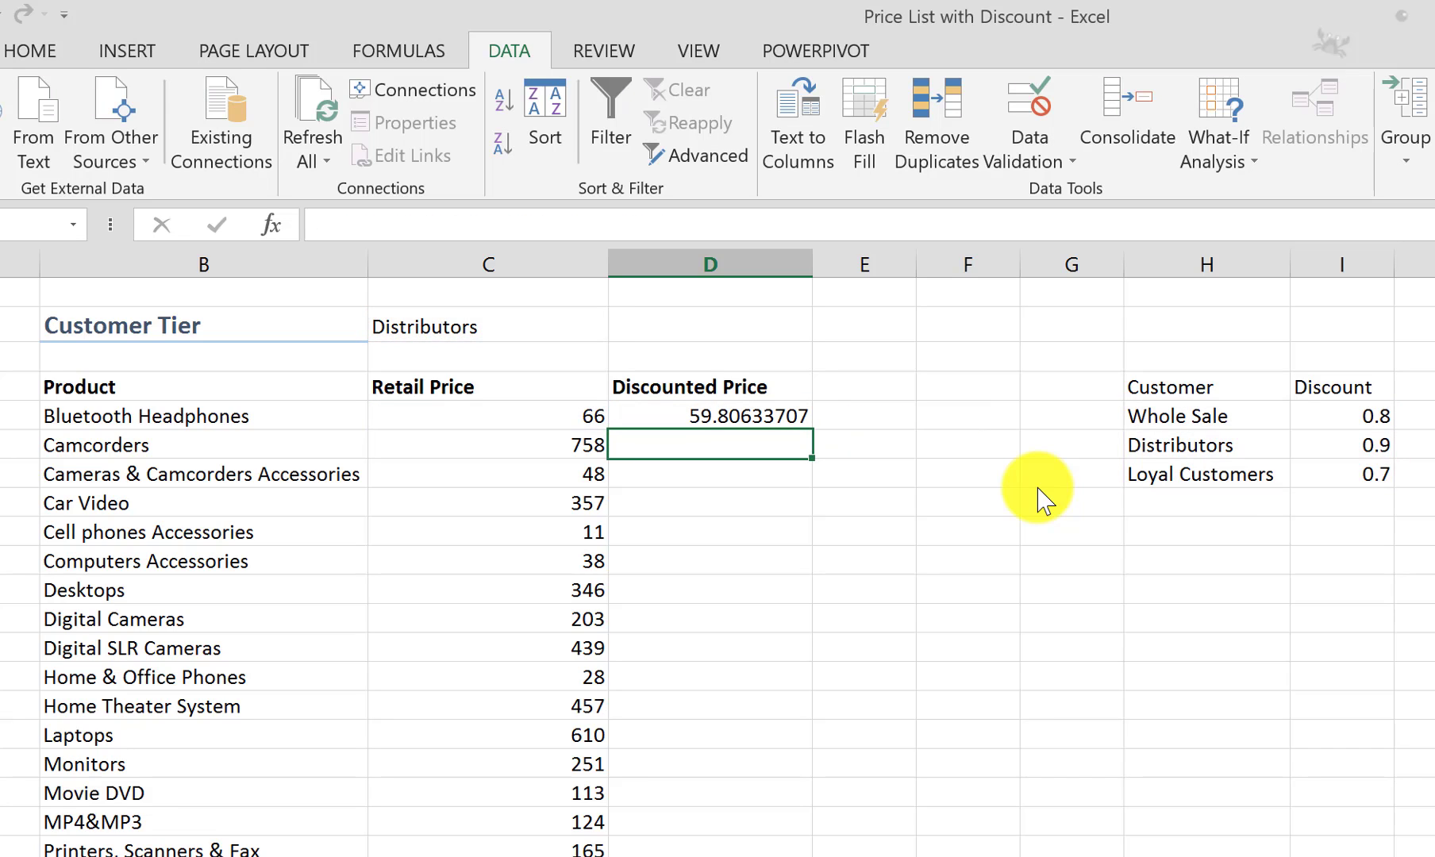
{"action": "left_click", "coordinate": [762, 416]}
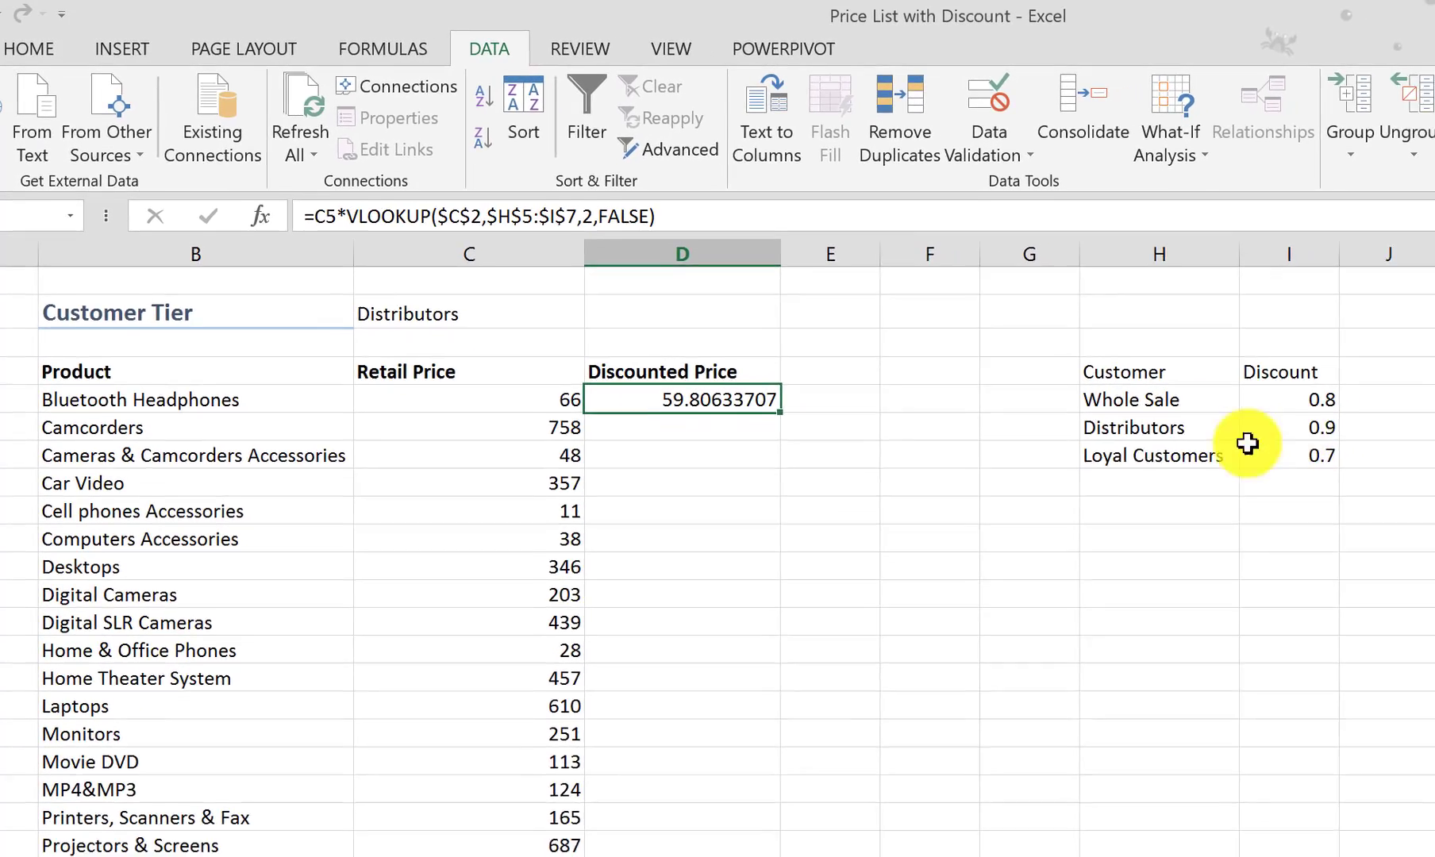
{"action": "double_click", "coordinate": [780, 411]}
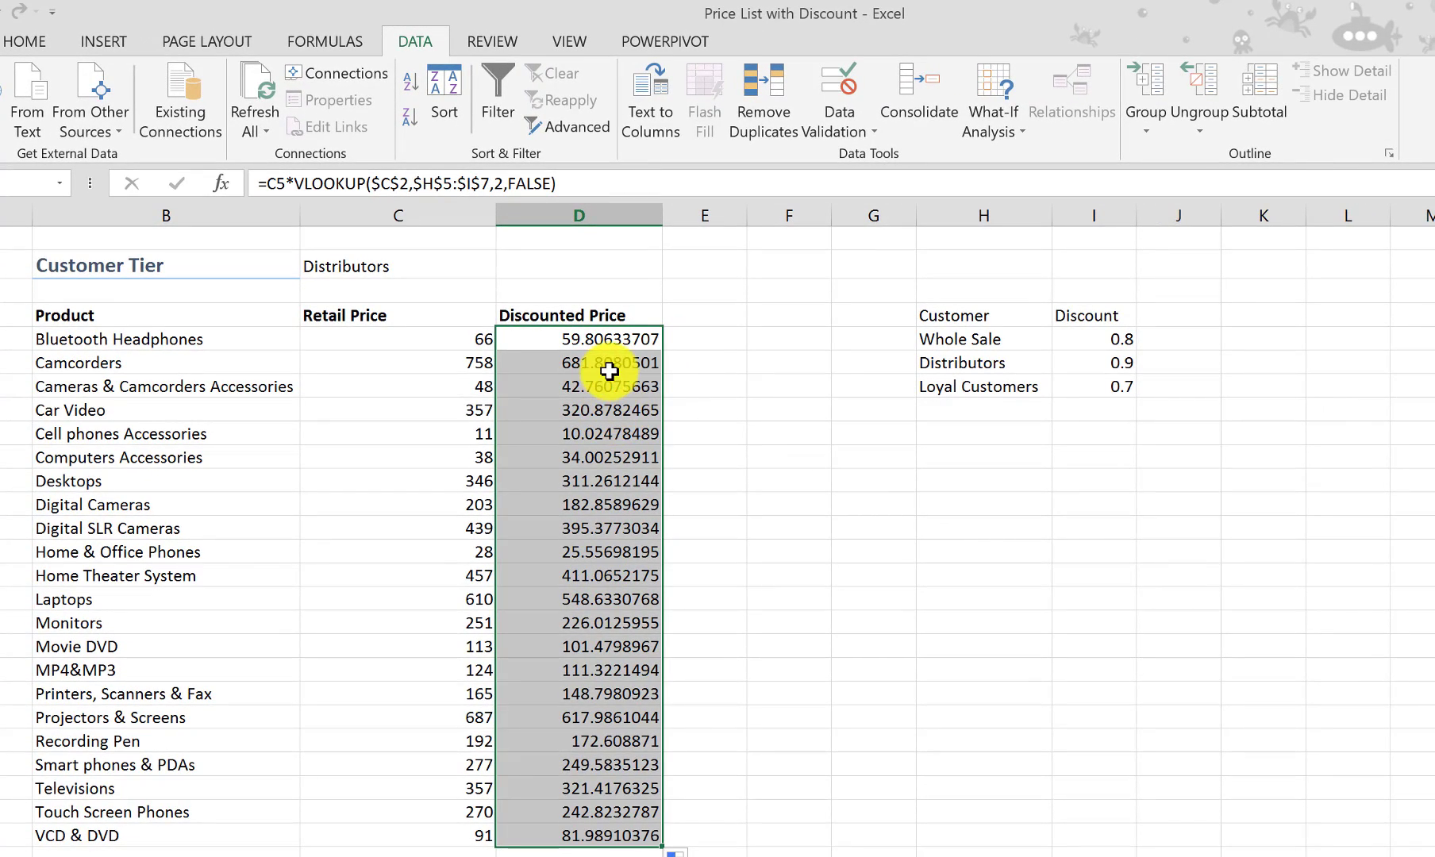
- Remove decimals from the discounted prices so they show whole numbers like 60 and 682
{"action": "left_click", "coordinate": [25, 41]}
{"action": "left_click", "coordinate": [733, 117]}
{"action": "left_click", "coordinate": [733, 117]}
{"action": "left_click", "coordinate": [733, 117]}
{"action": "left_click", "coordinate": [733, 118]}
{"action": "left_click", "coordinate": [733, 118]}
{"action": "left_click", "coordinate": [735, 119]}
{"action": "left_click", "coordinate": [735, 119]}
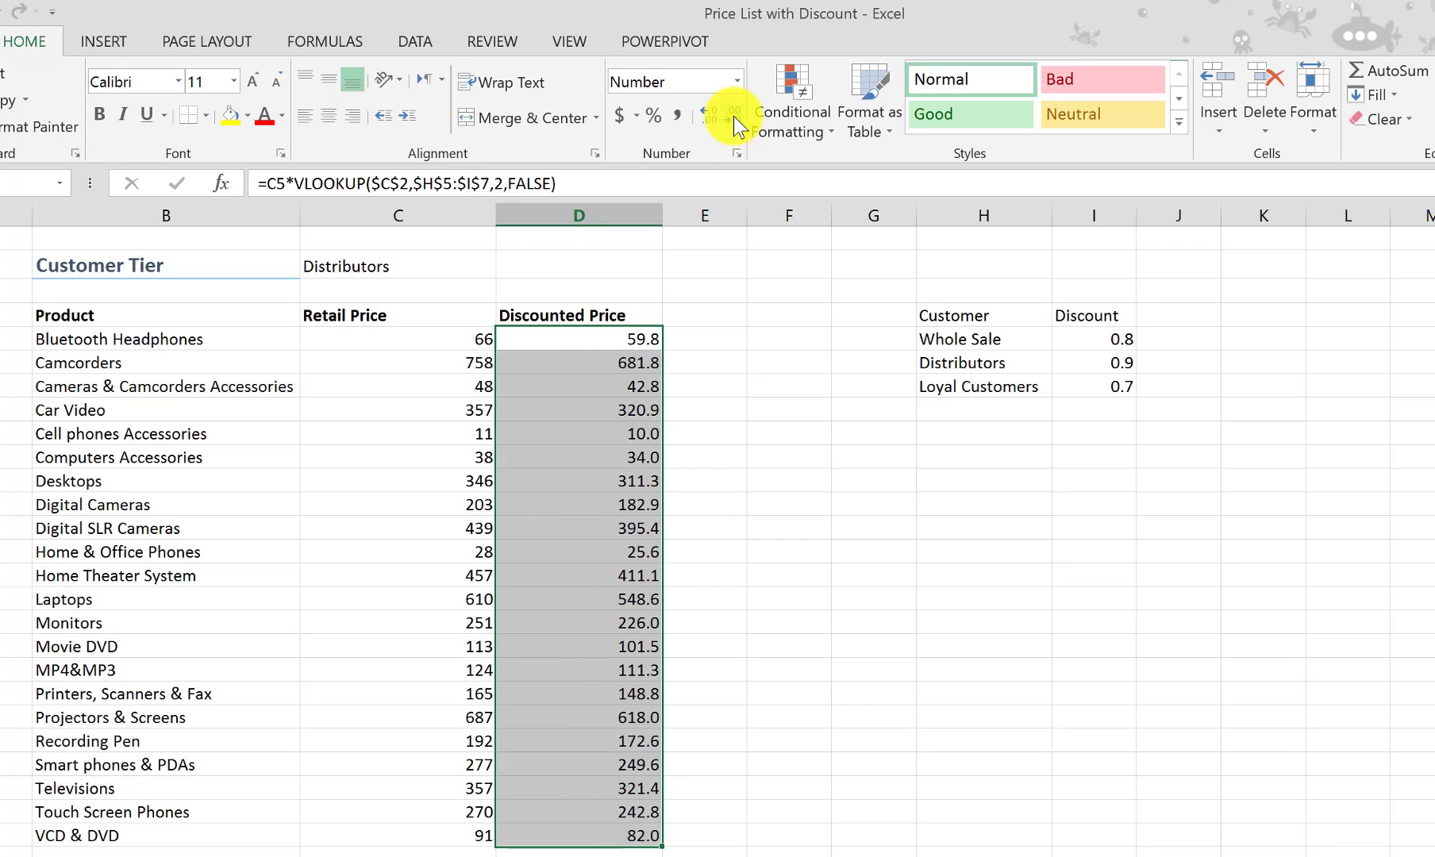
{"action": "left_click", "coordinate": [735, 119]}
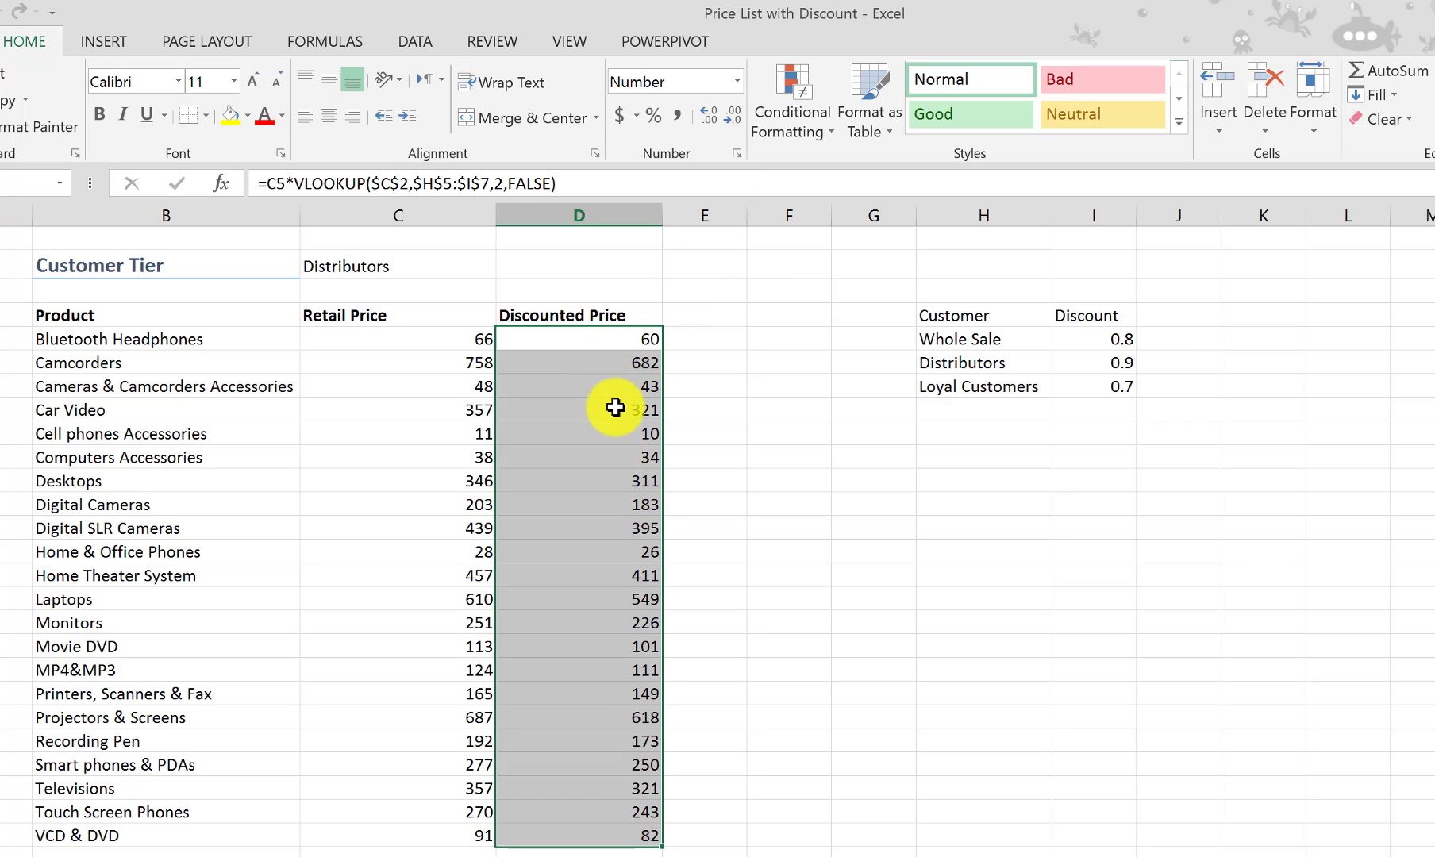
{"action": "left_click", "coordinate": [625, 339]}
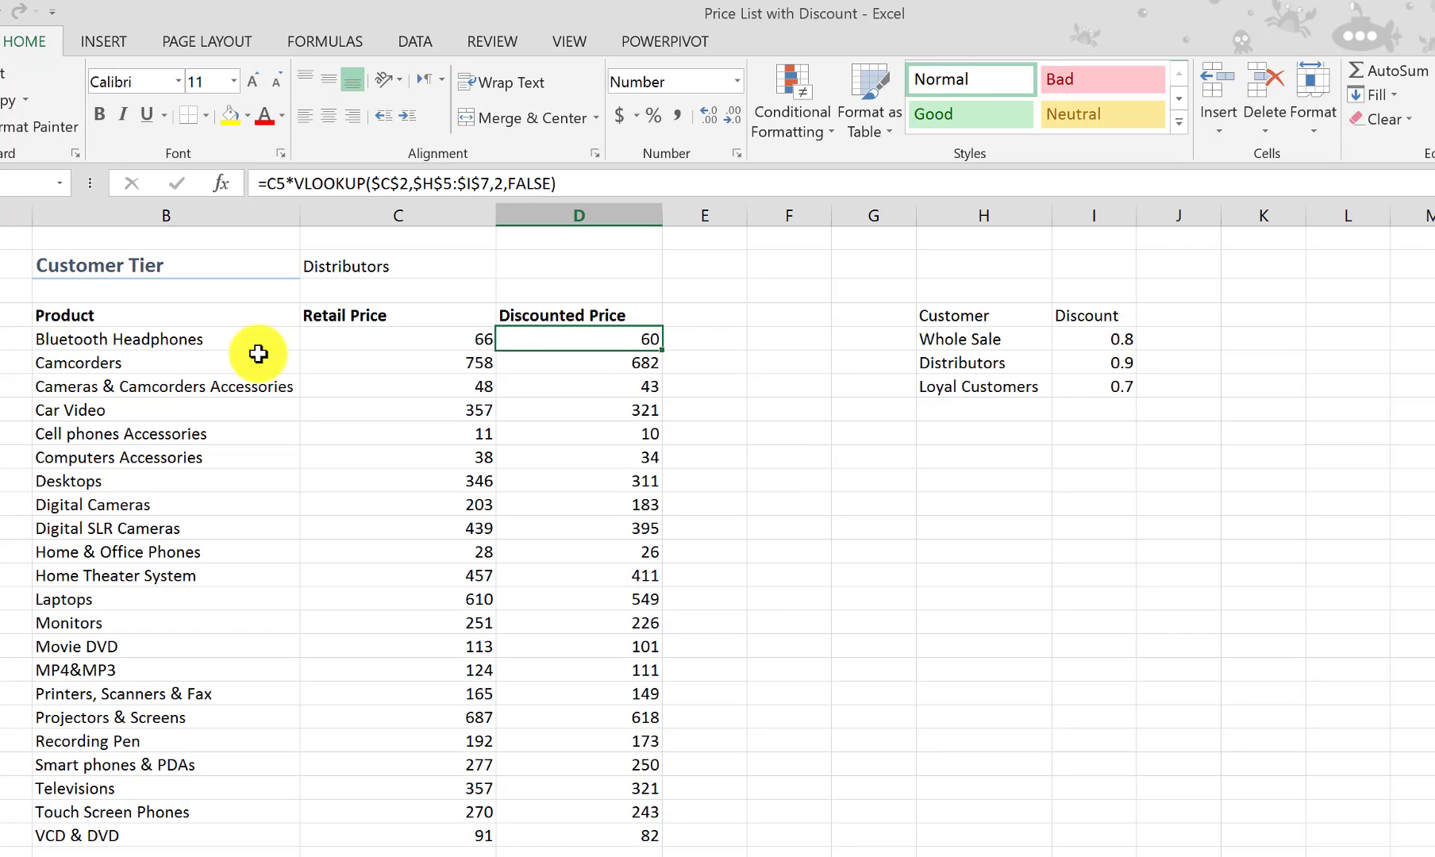
{"action": "left_click", "coordinate": [444, 267]}
- Set C2 to Loyal Customers so discounted prices recalculate to 47 and 530
{"action": "left_click", "coordinate": [505, 270]}
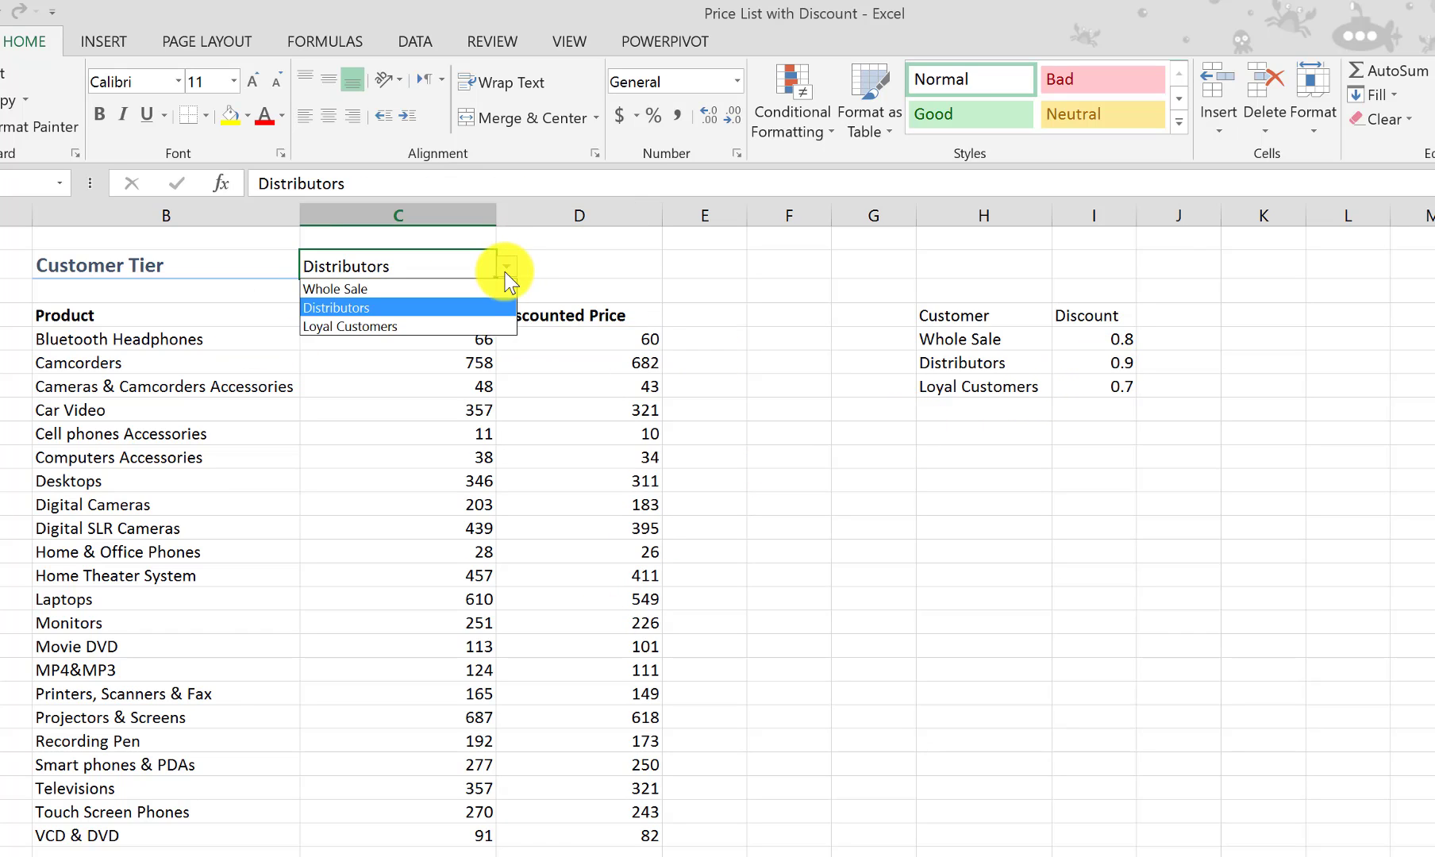
{"action": "left_click", "coordinate": [473, 296]}
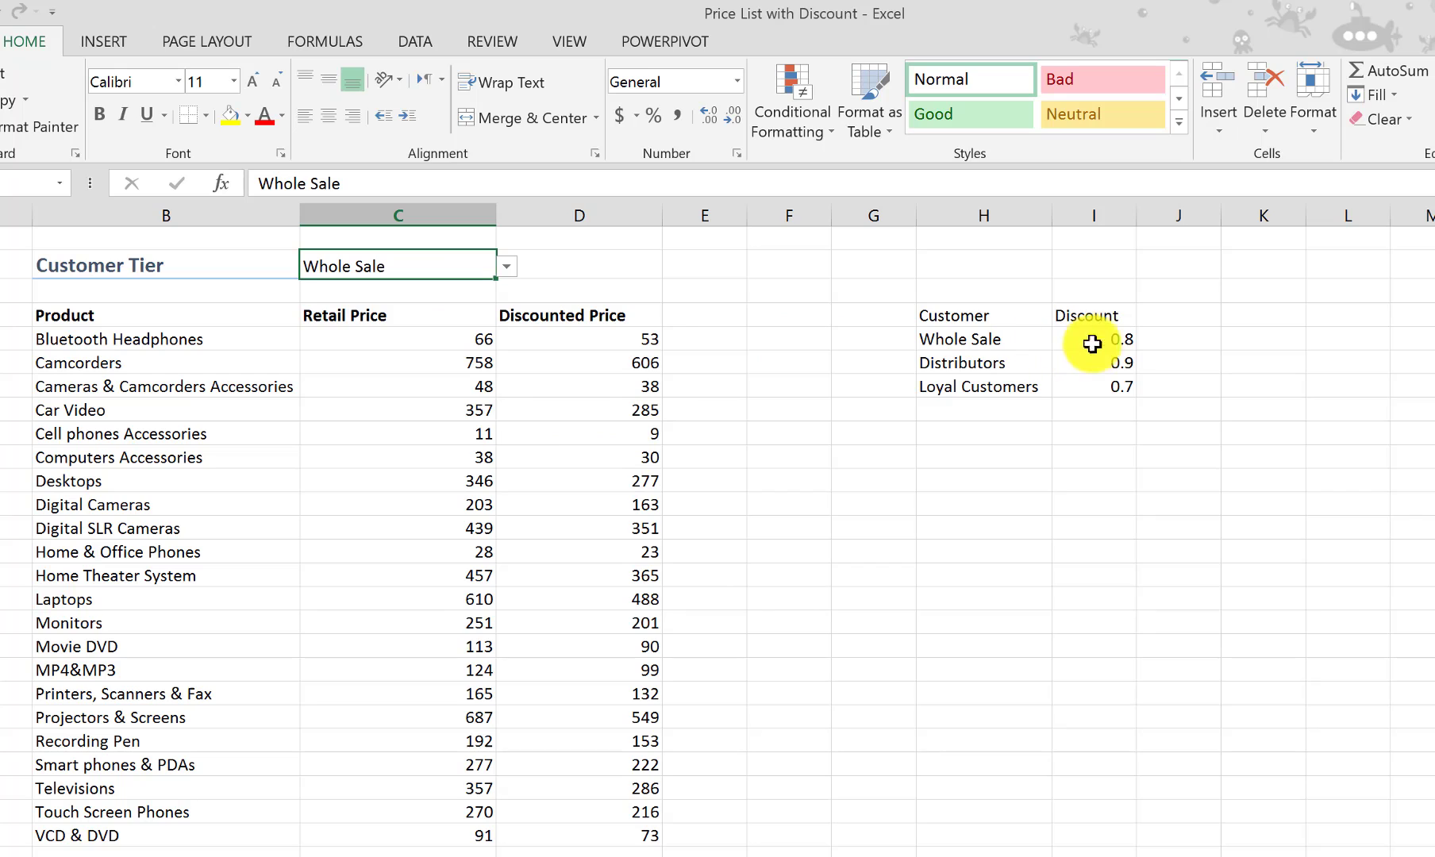
{"action": "left_click", "coordinate": [507, 268]}
{"action": "left_click", "coordinate": [428, 326]}
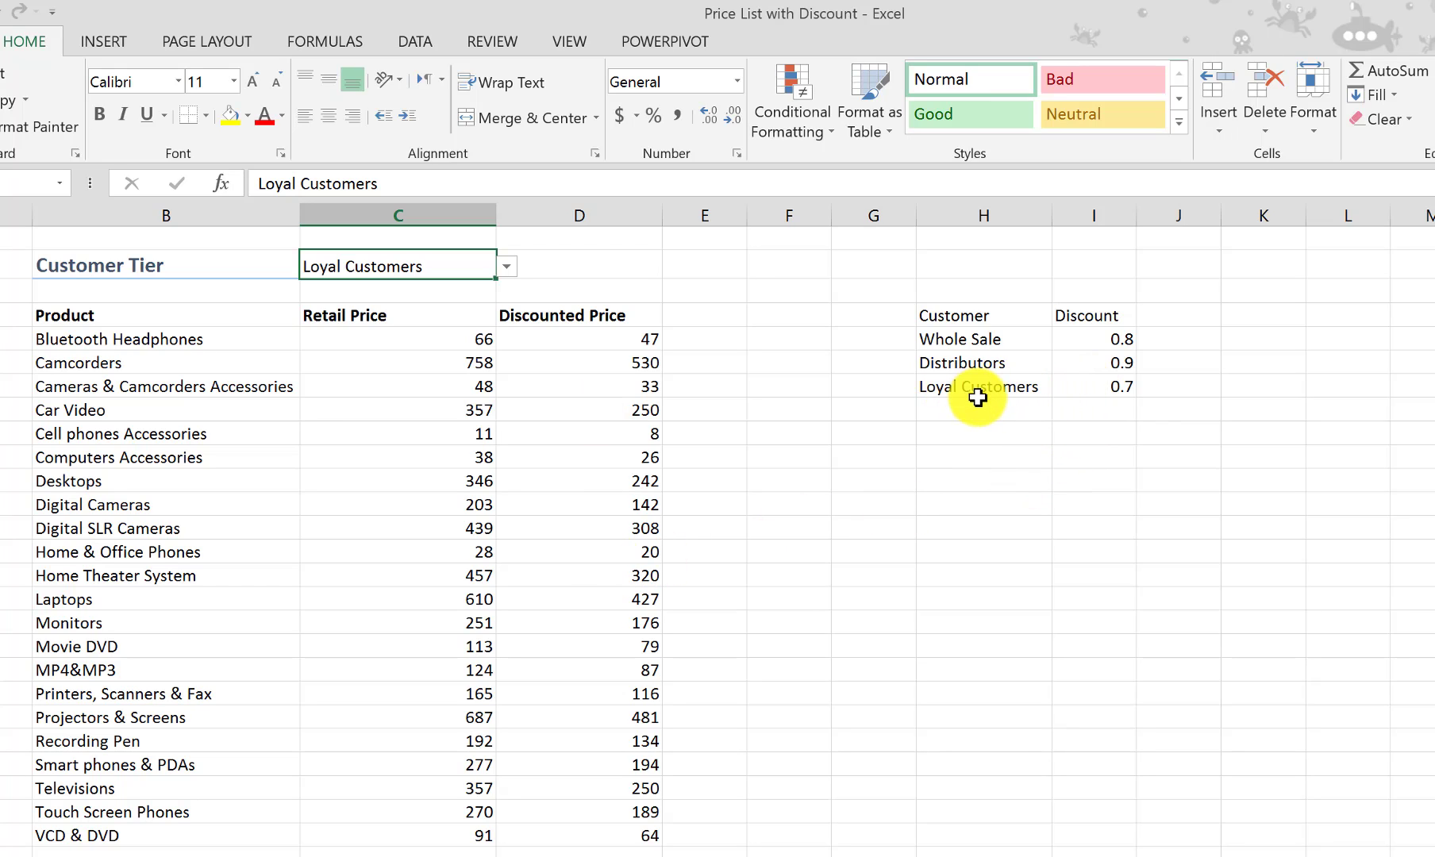
{"action": "left_click", "coordinate": [1119, 391]}
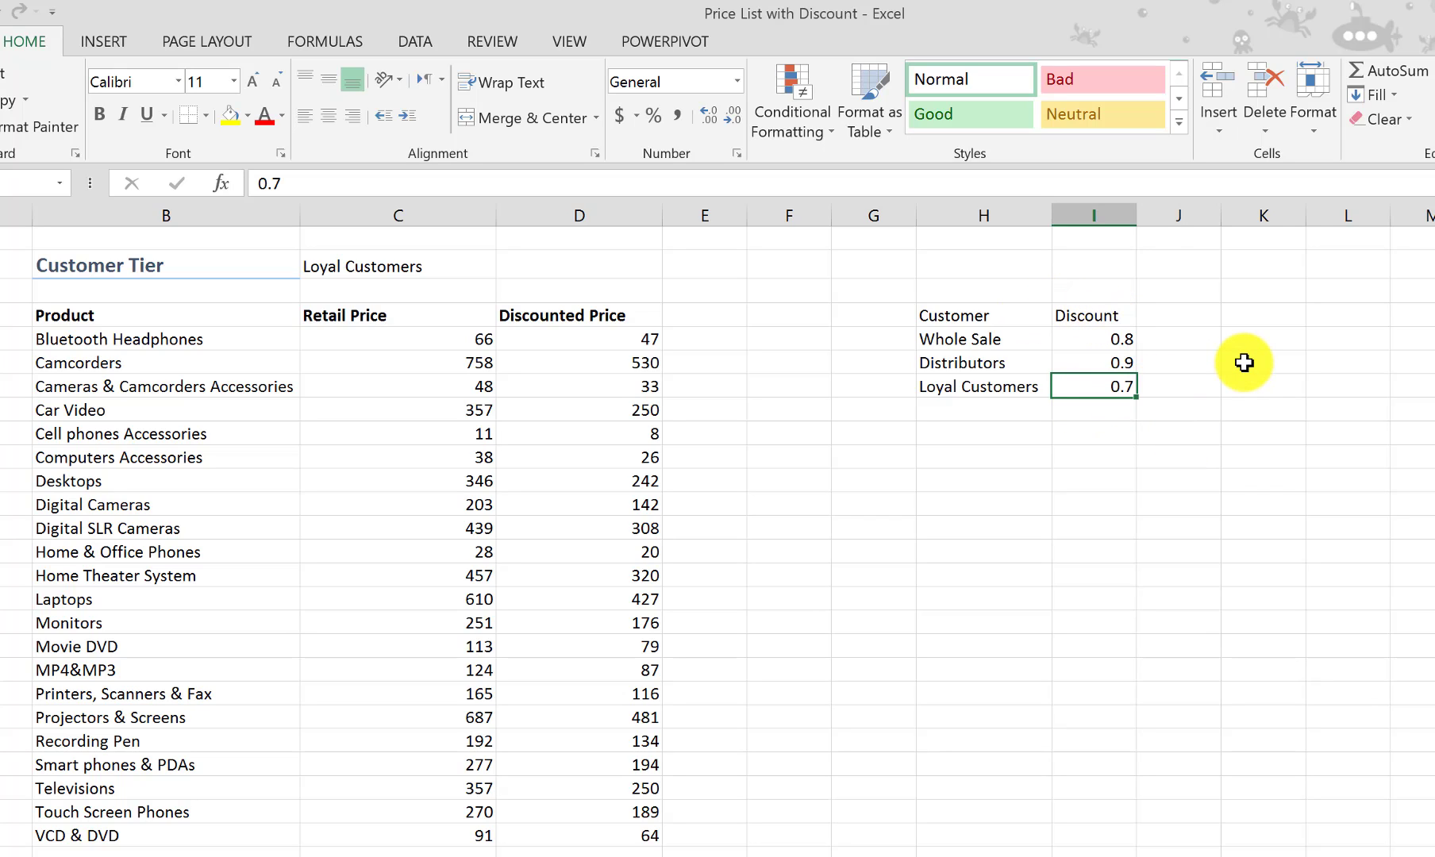
- Change the Loyal Customers discount in I7 to 0.65, updating prices to 43 and 492
{"action": "type", "text": ".65"}
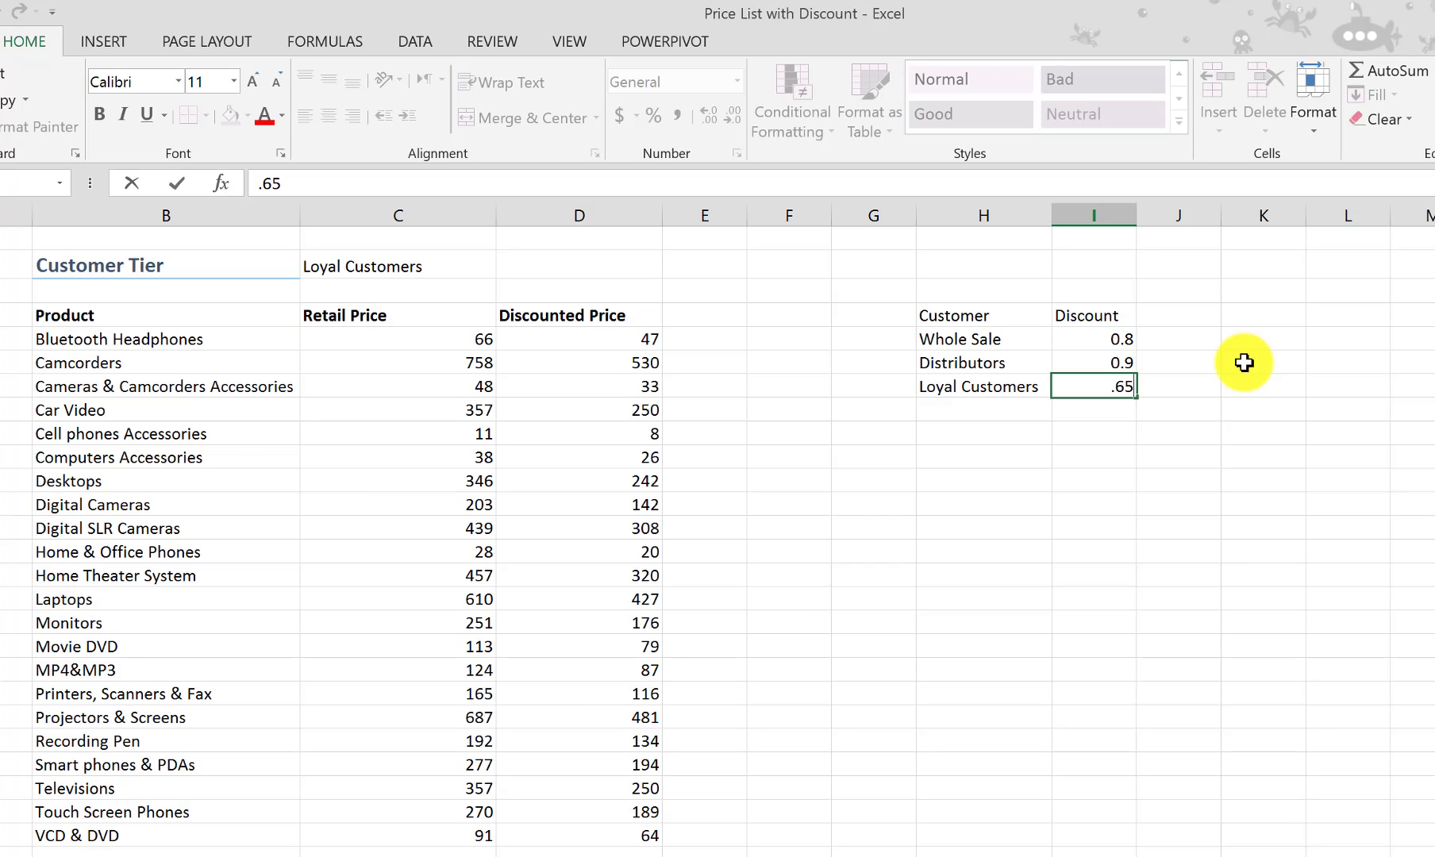
{"action": "key", "text": "Return"}
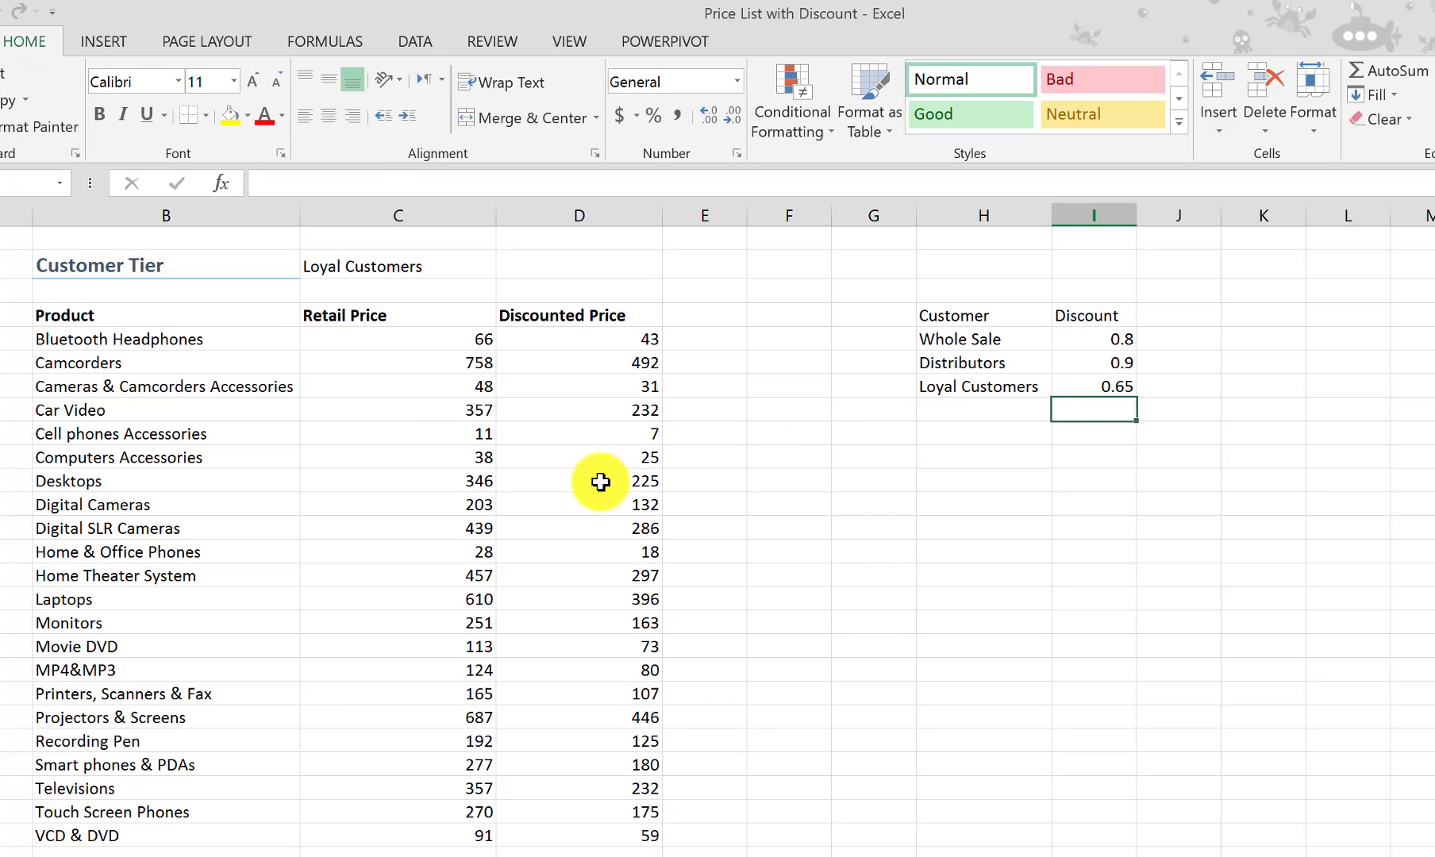
{"action": "left_click", "coordinate": [599, 480]}
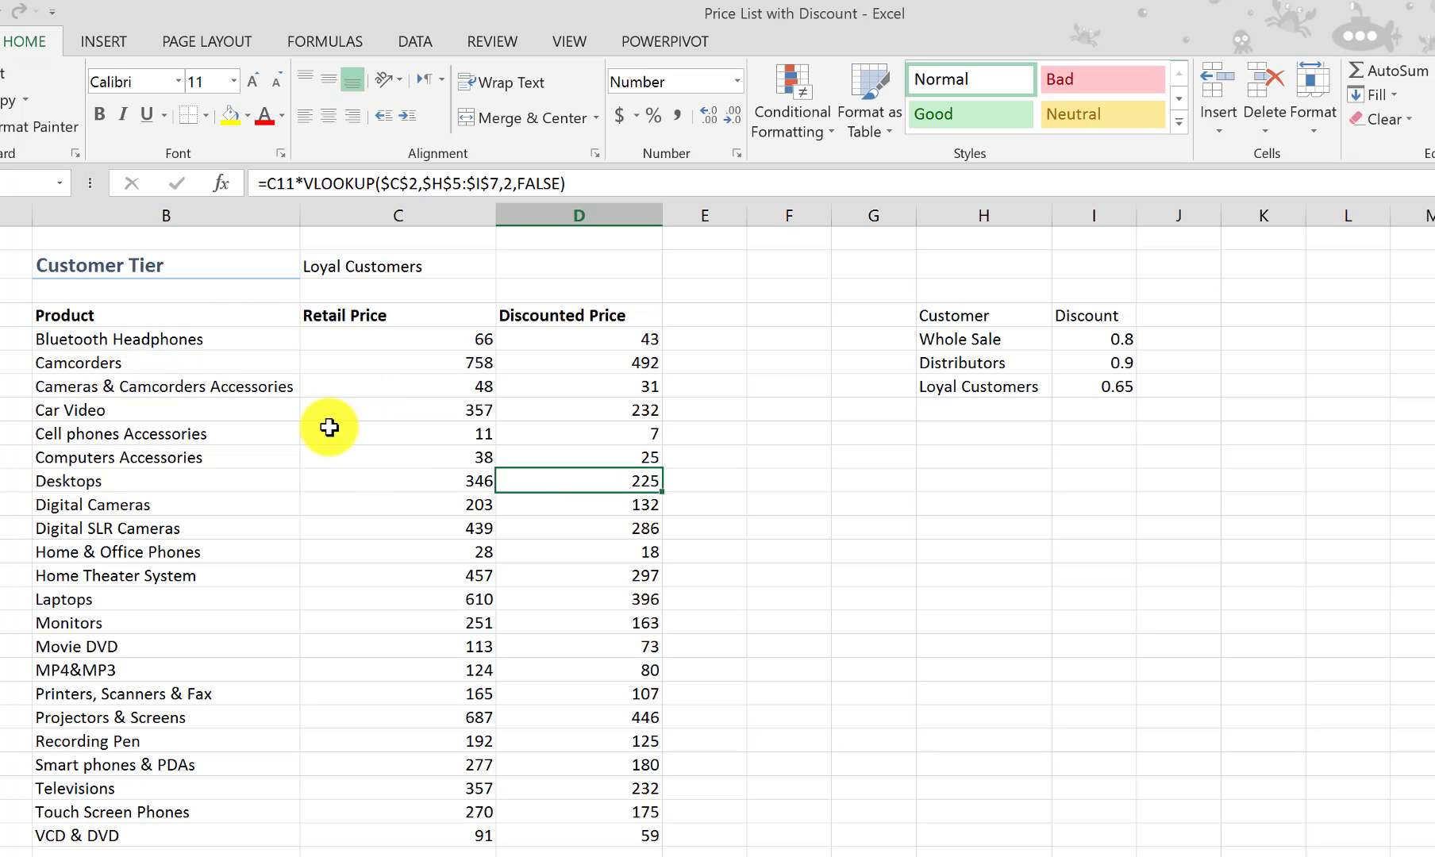